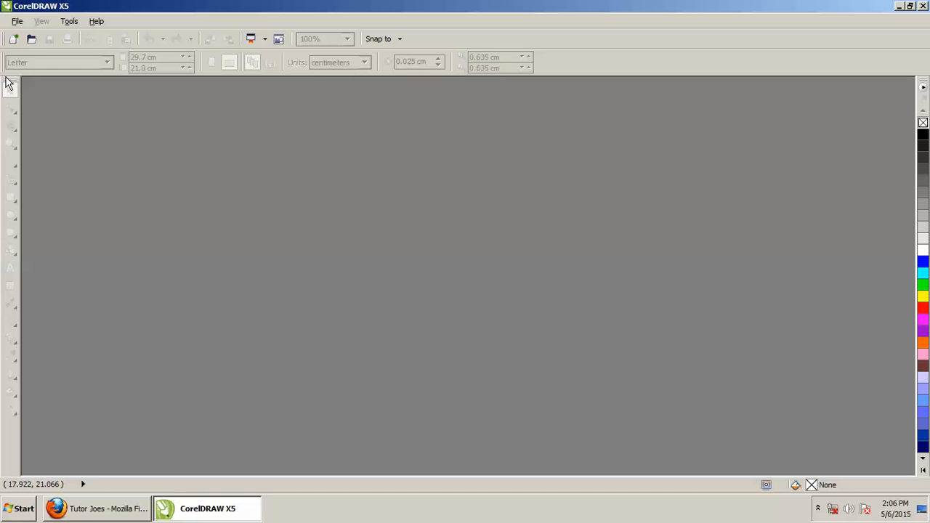
# Step: Create a new A4 landscape document with RGB color mode and 300 dpi rendering resolution
pyautogui.click(16, 21)
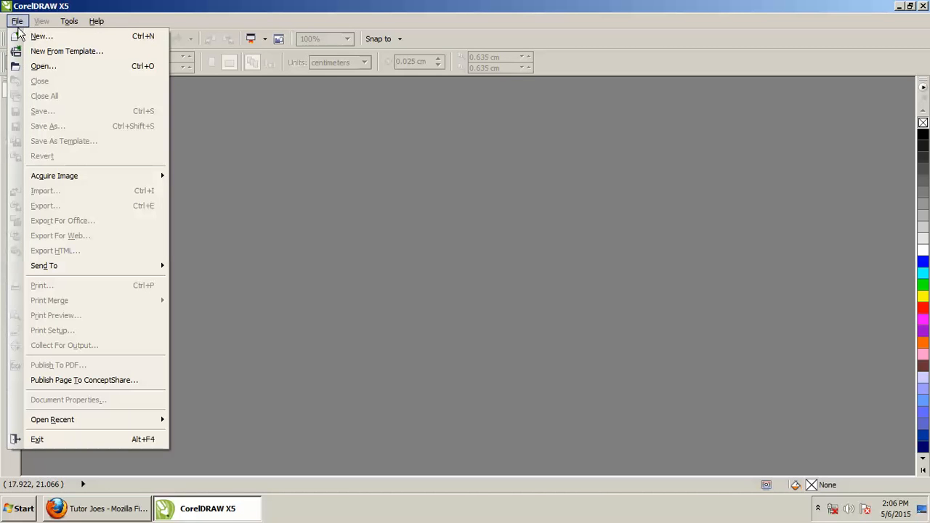
pyautogui.click(33, 36)
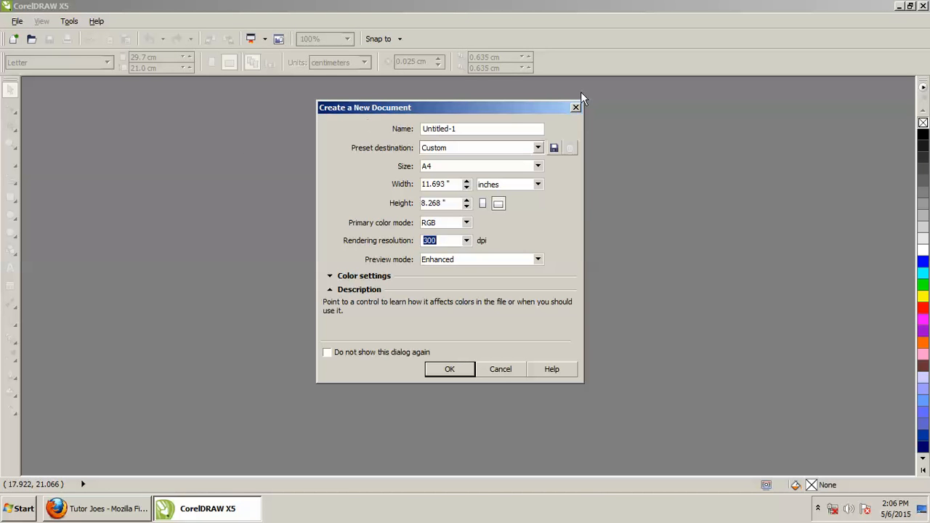
pyautogui.click(474, 129)
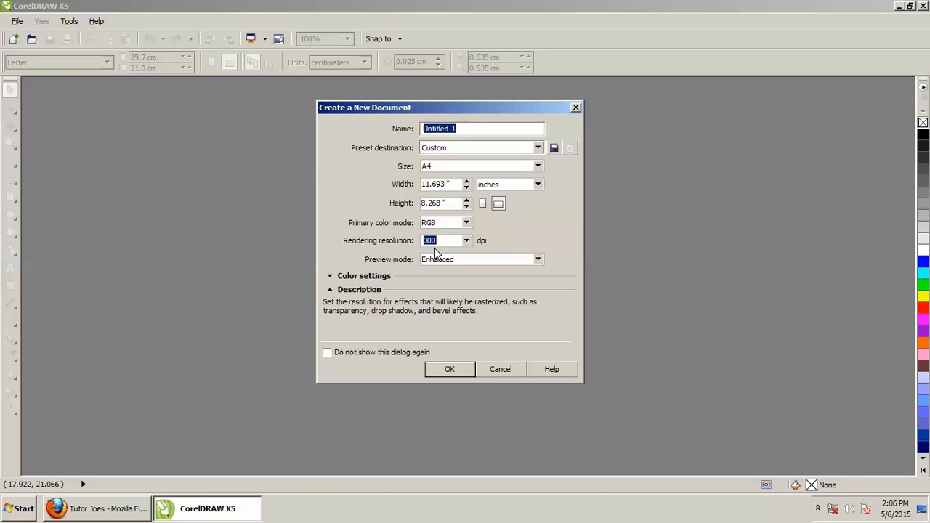
pyautogui.click(452, 374)
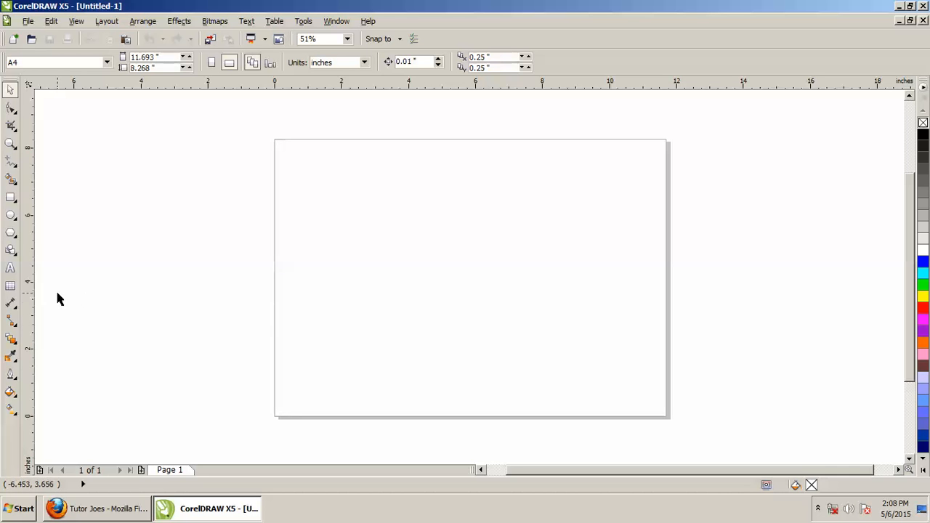
# Step: Add the artistic text "TUTOR JOES" and move it to the upper middle of the page
pyautogui.click(11, 273)
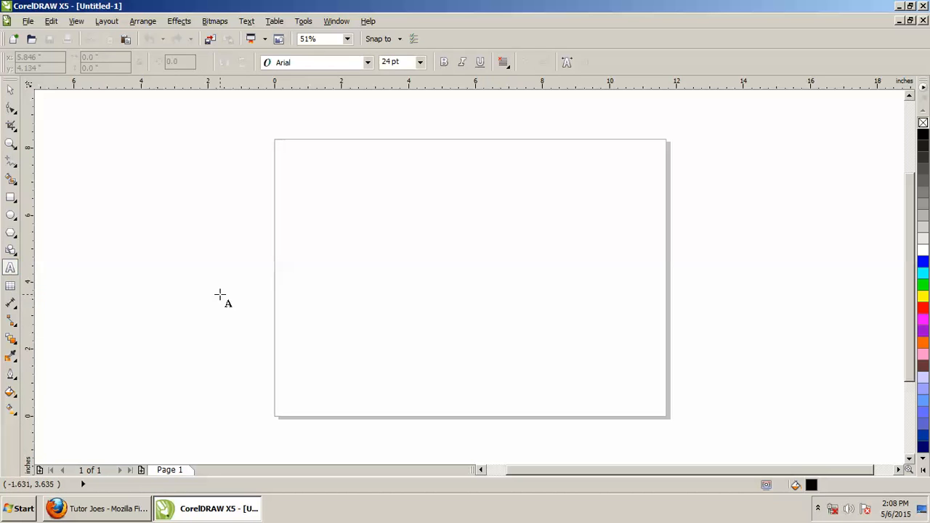
pyautogui.click(377, 276)
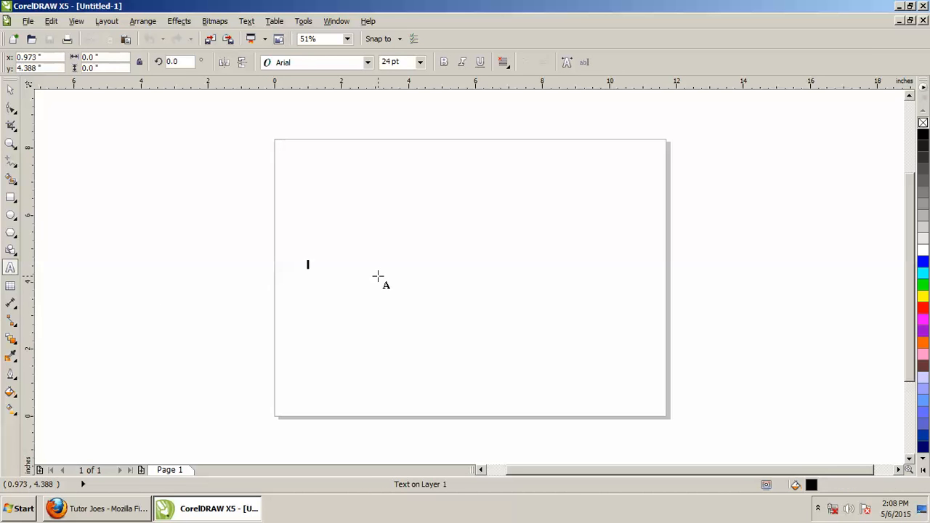
pyautogui.write('TUTOR JOES')
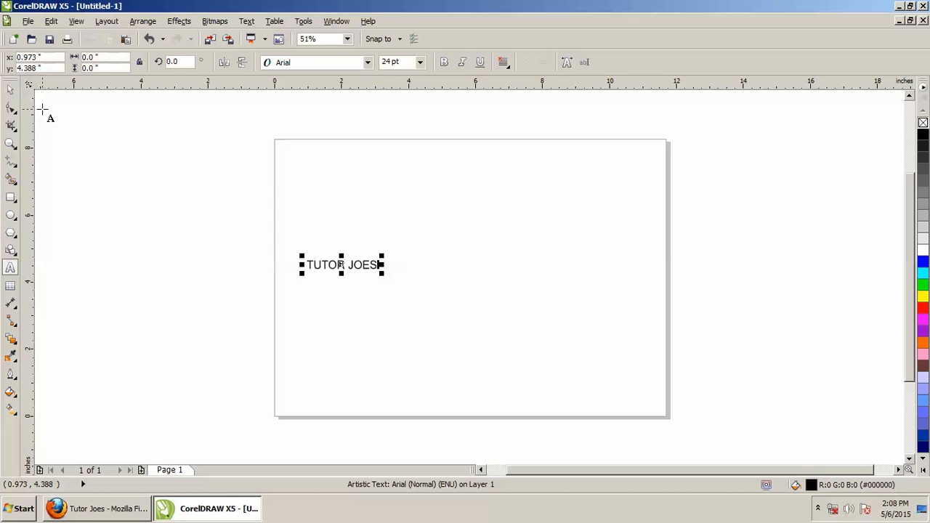
pyautogui.click(10, 91)
pyautogui.moveTo(346, 267); pyautogui.dragTo(431, 243)
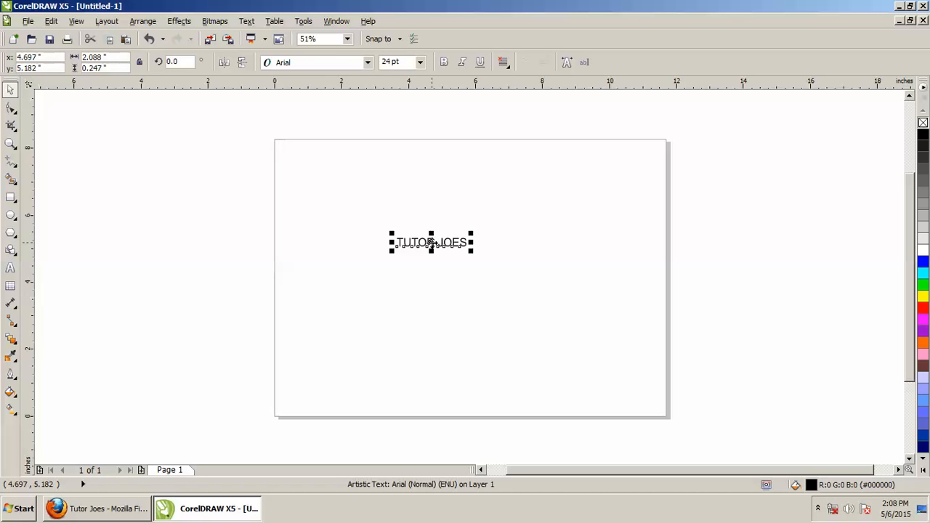
# Step: Format the TUTOR JOES text as Times New Roman, 120 pt, bold
pyautogui.click(368, 62)
pyautogui.moveTo(285, 97)
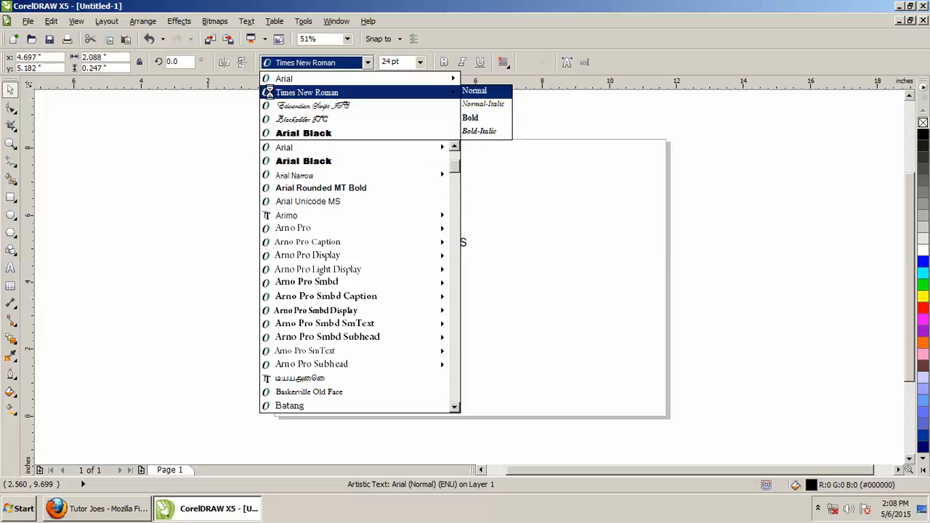
pyautogui.click(328, 94)
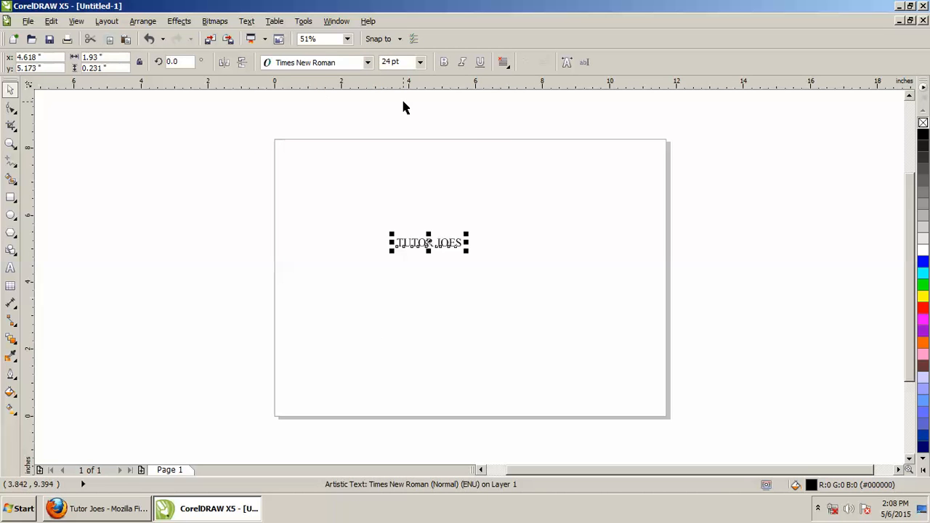
pyautogui.click(408, 63)
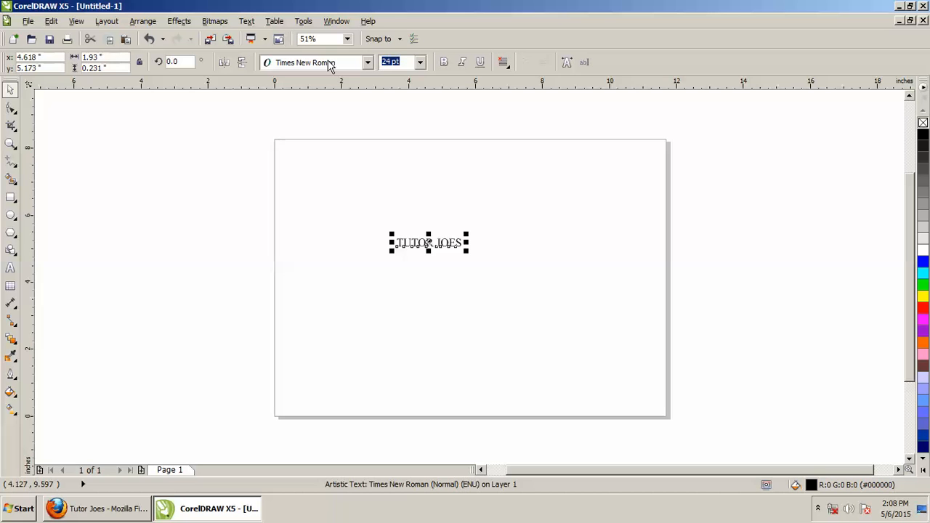
pyautogui.write('1')
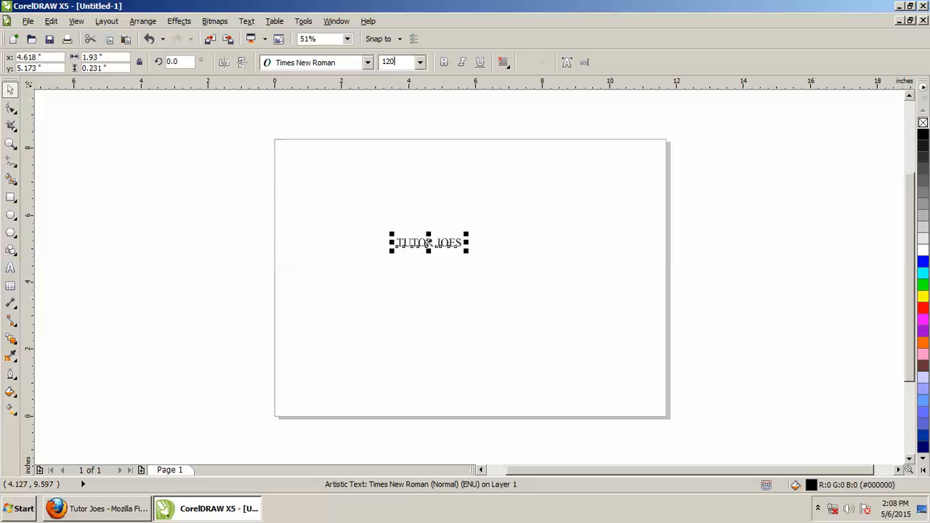
pyautogui.write('20')
pyautogui.press('Return')
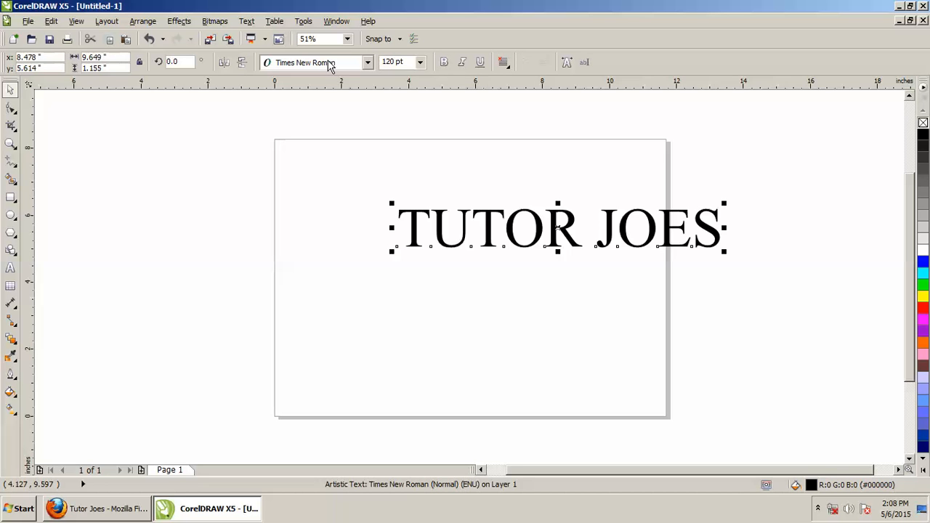
pyautogui.click(446, 64)
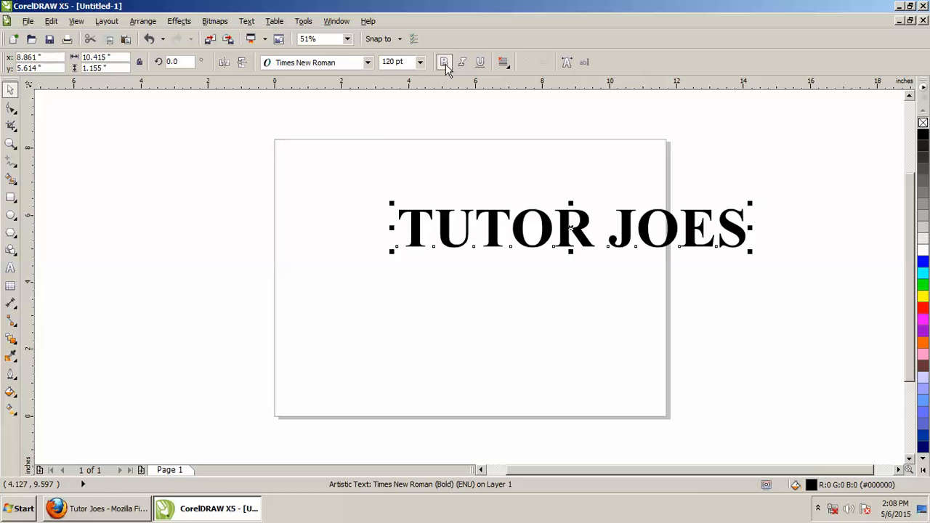
# Step: Move the enlarged text back onto the page and center it to the page
pyautogui.moveTo(542, 223); pyautogui.dragTo(454, 195)
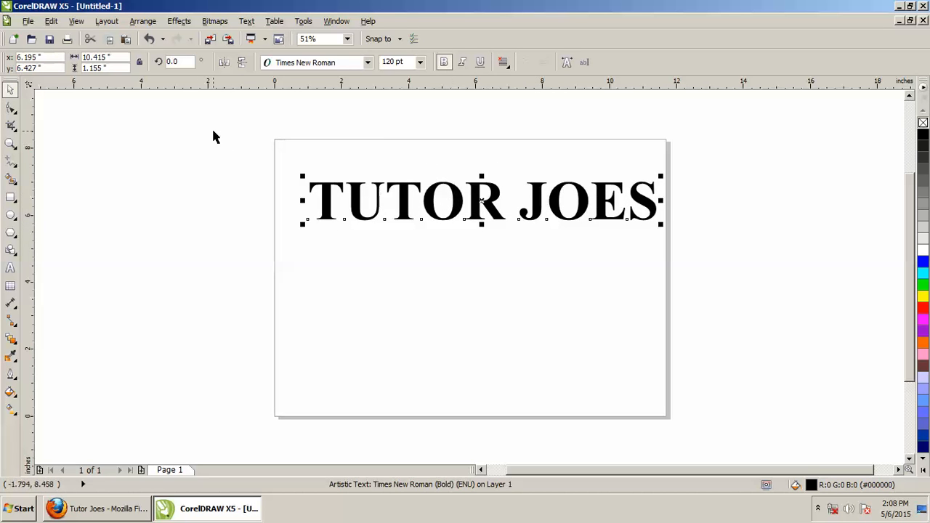
pyautogui.click(143, 21)
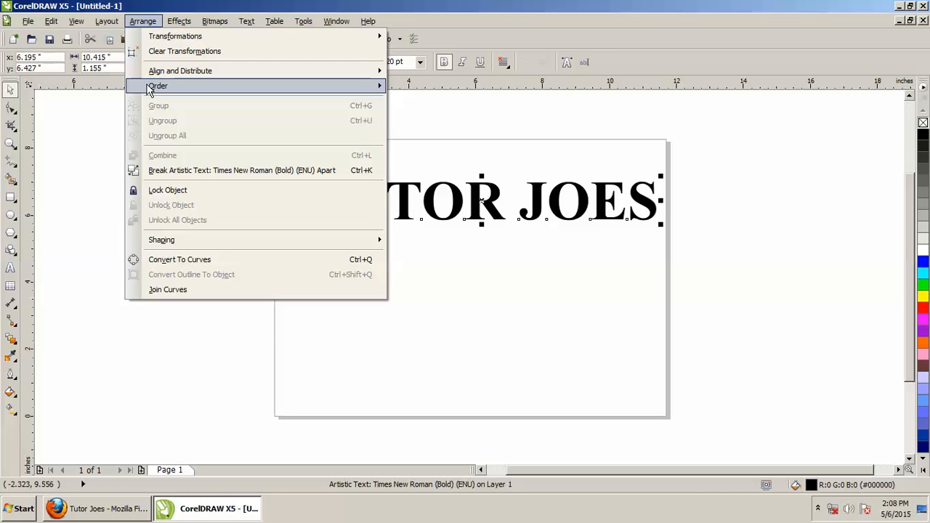
pyautogui.moveTo(149, 88)
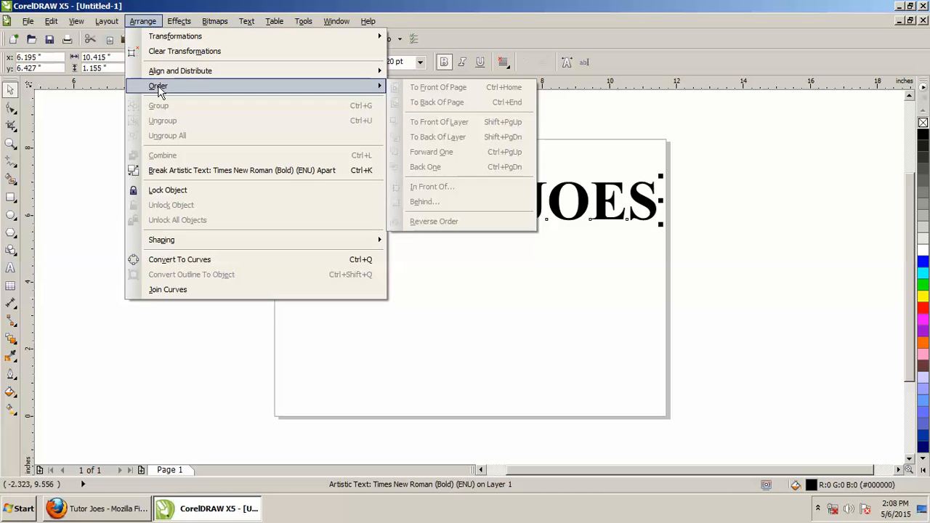
pyautogui.moveTo(267, 72)
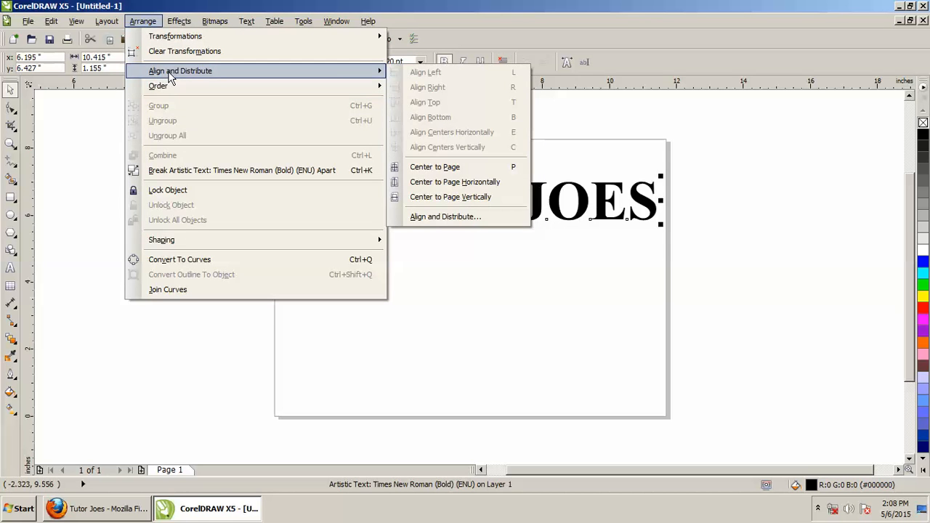
pyautogui.click(445, 171)
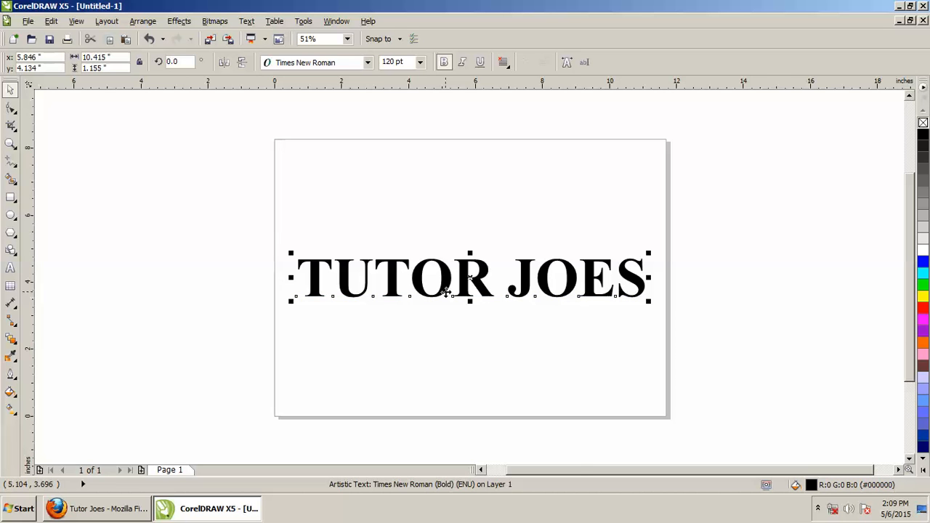
# Step: Apply a 4 px outline to the TUTOR JOES text
pyautogui.scroll(2, 446, 292)
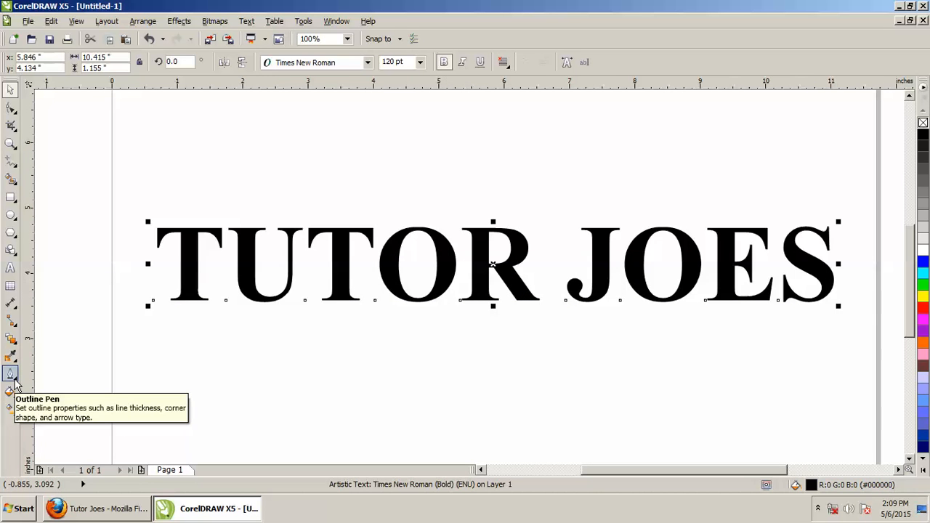
pyautogui.click(12, 375)
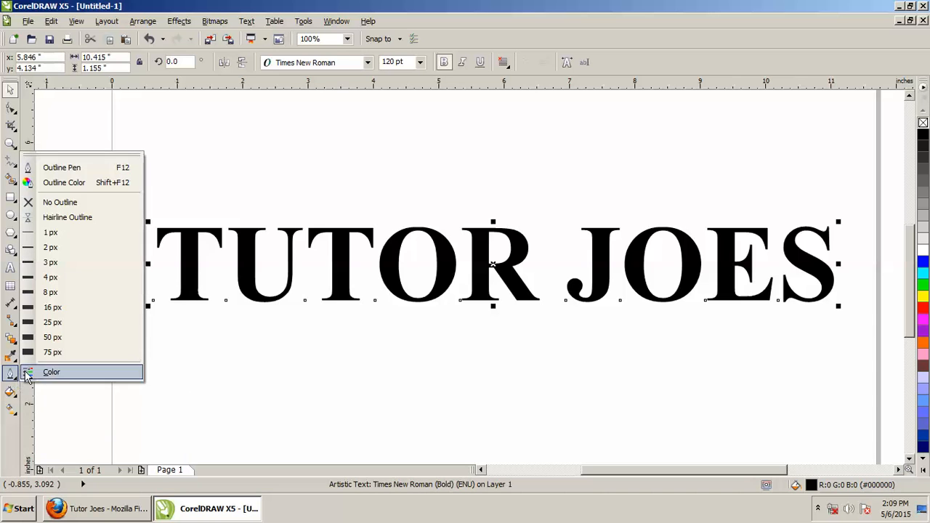
pyautogui.click(64, 277)
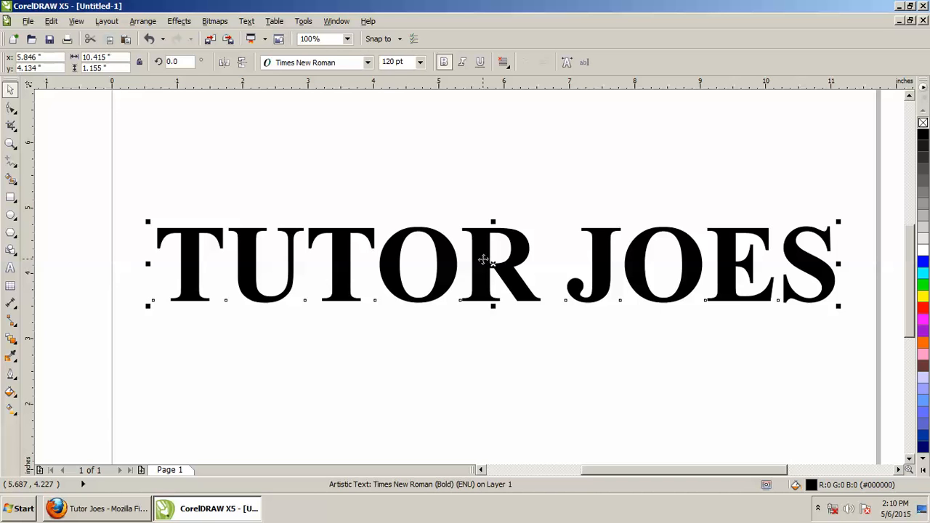
# Step: Set the text's outline color to orange #FFAA00
pyautogui.click(12, 378)
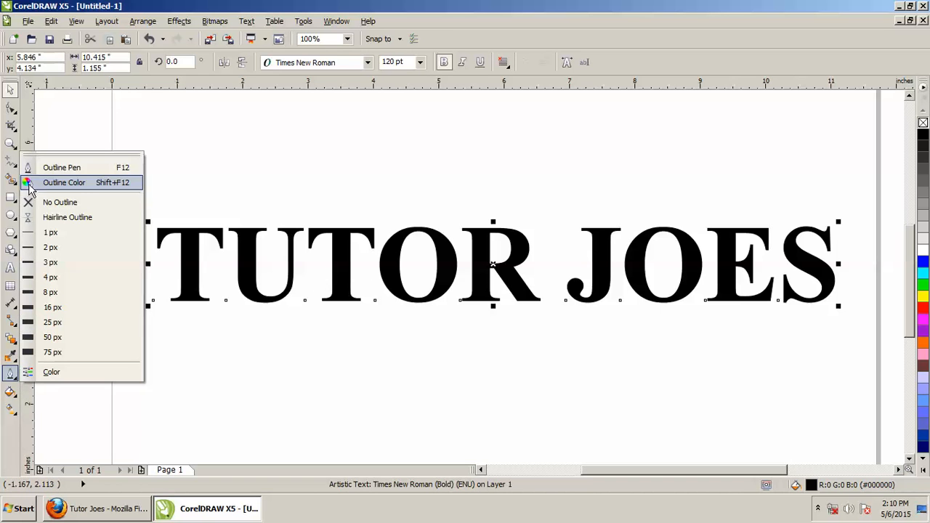
pyautogui.click(89, 188)
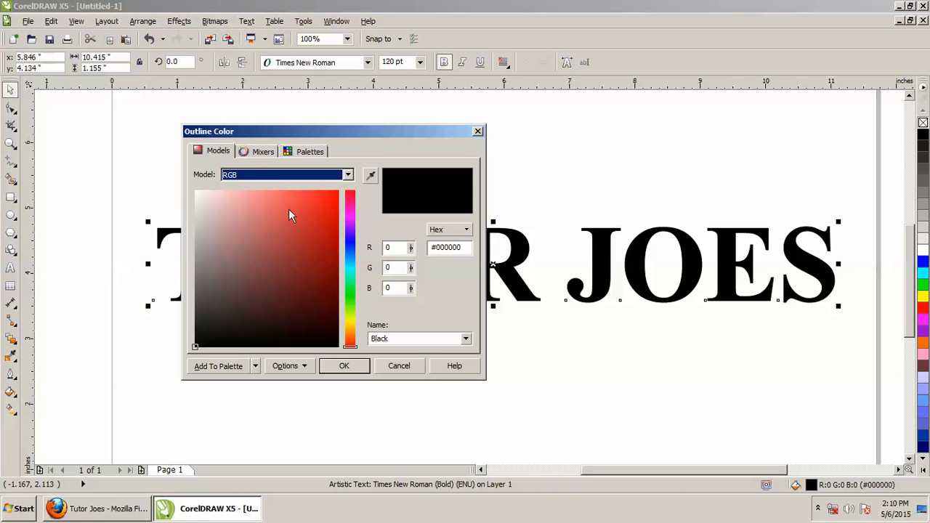
pyautogui.moveTo(351, 306); pyautogui.dragTo(349, 336)
pyautogui.moveTo(312, 225); pyautogui.dragTo(338, 190)
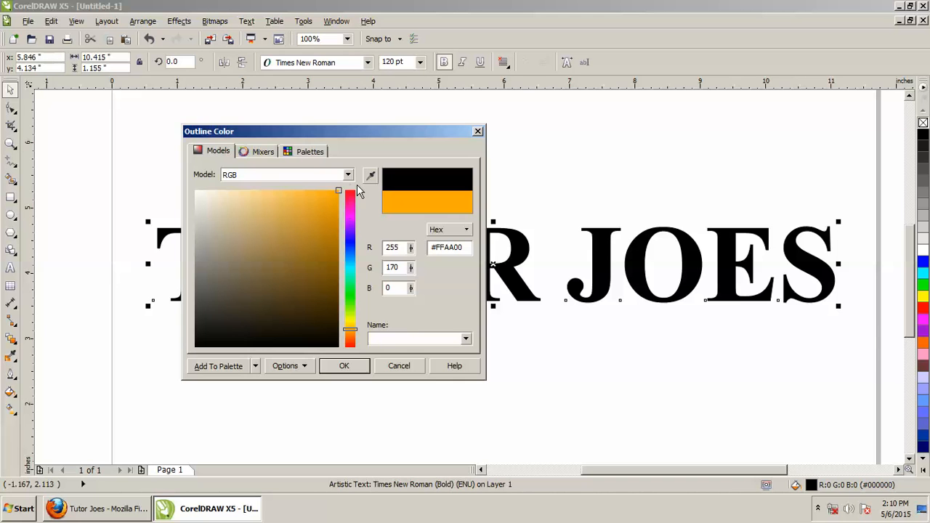
pyautogui.click(343, 366)
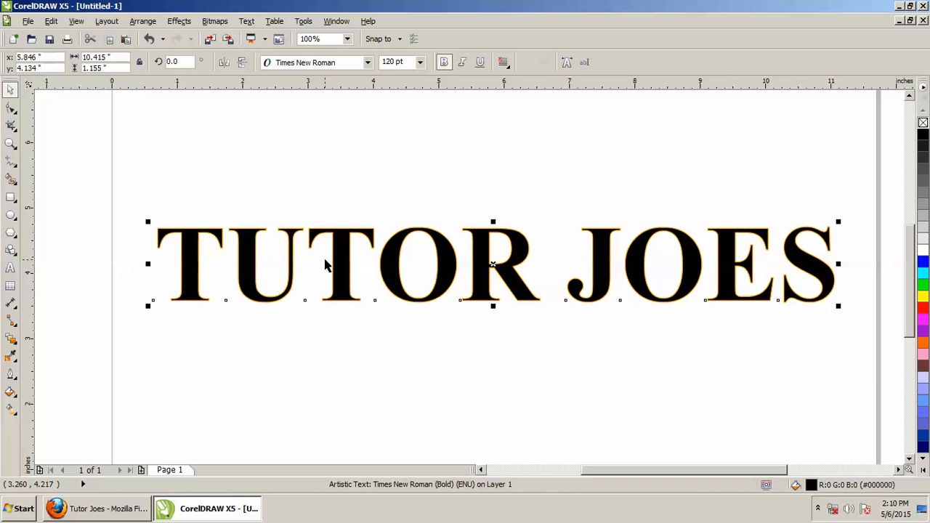
# Step: Thicken the text's orange outline to 8 px
pyautogui.scroll(2, 260, 229)
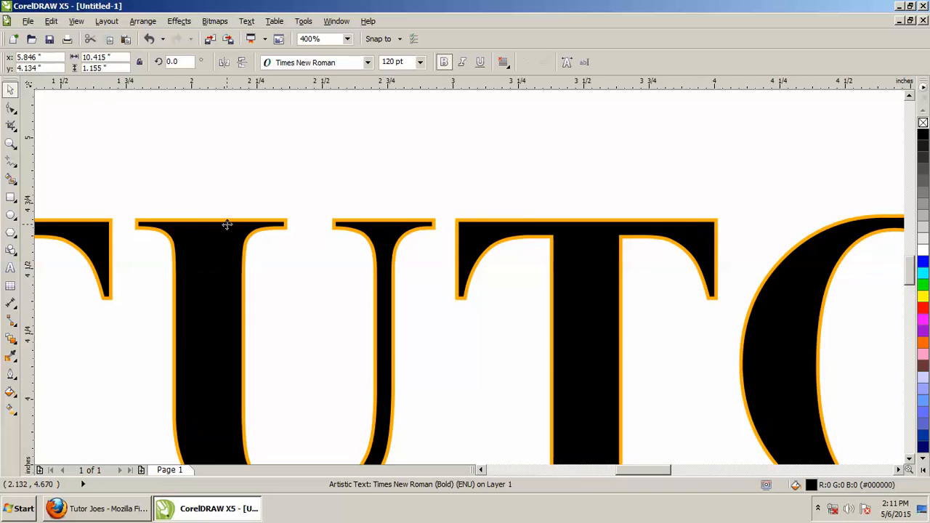
pyautogui.scroll(-1, 221, 227)
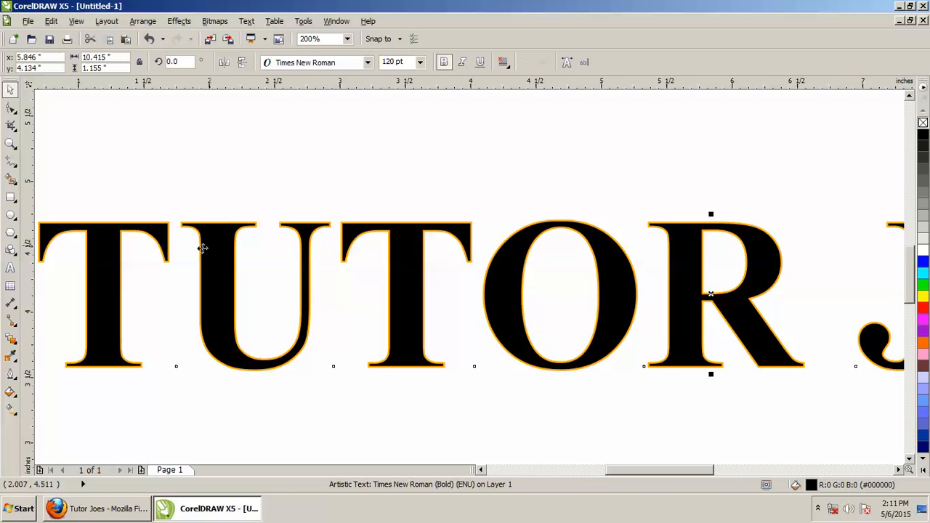
pyautogui.click(13, 376)
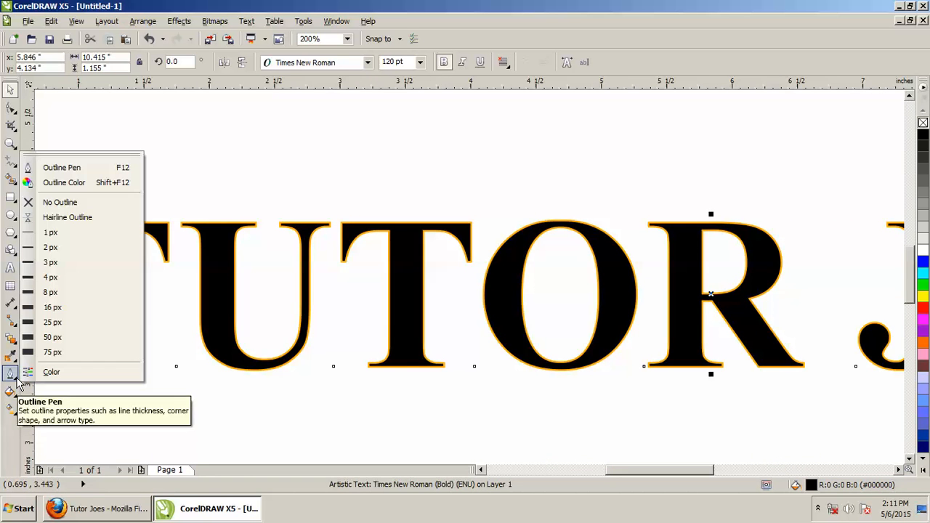
pyautogui.click(61, 293)
pyautogui.scroll(-1, 298, 302)
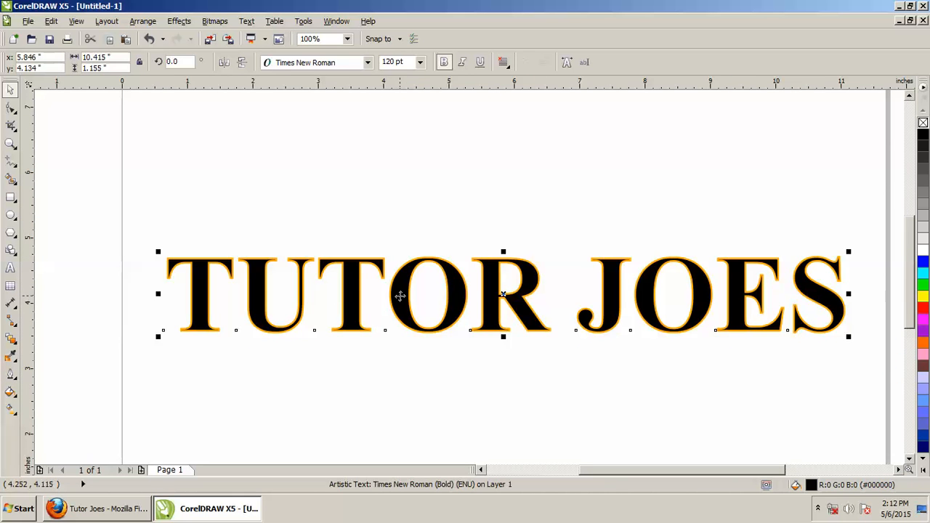
# Step: Draw a rectangle about 10.96 × 2.5 inches around the text and stretch its top edge upward to a height of about 2.73 inches
pyautogui.click(400, 233)
pyautogui.scroll(-1, 401, 236)
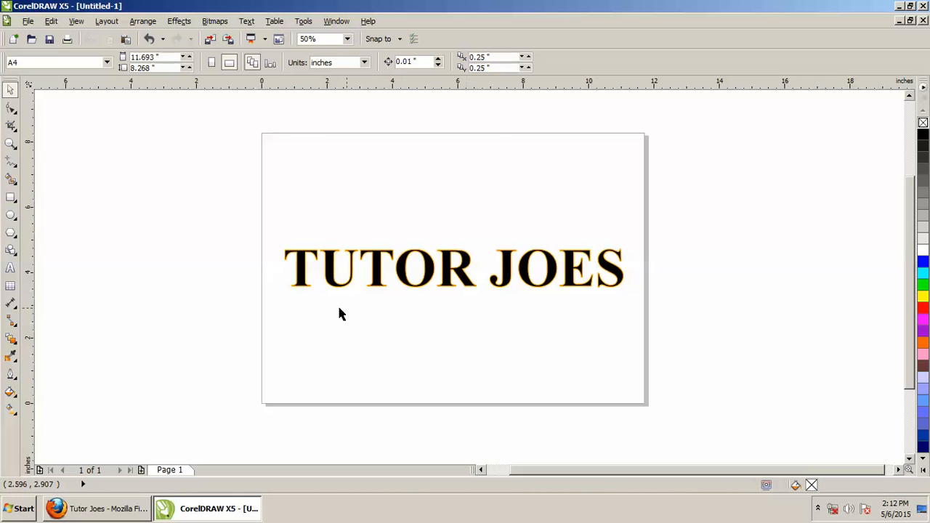
pyautogui.click(11, 198)
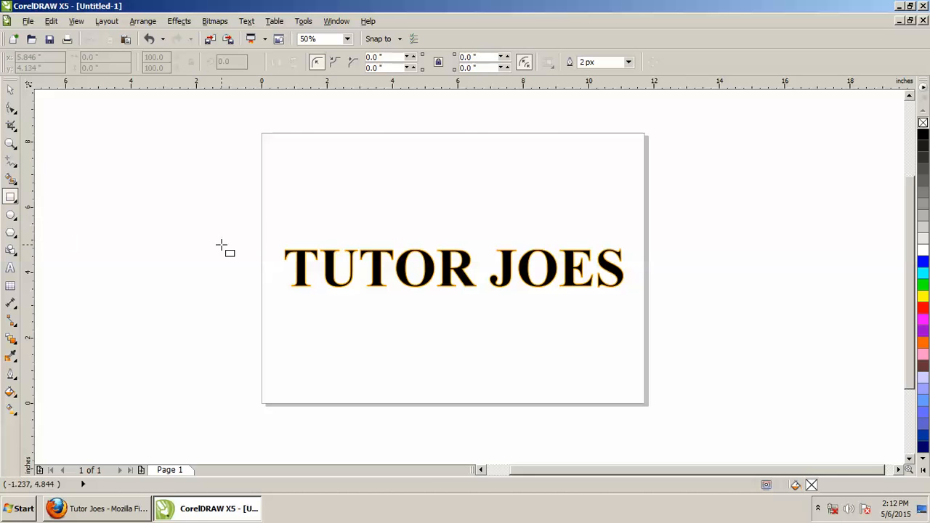
pyautogui.moveTo(277, 213); pyautogui.dragTo(609, 295)
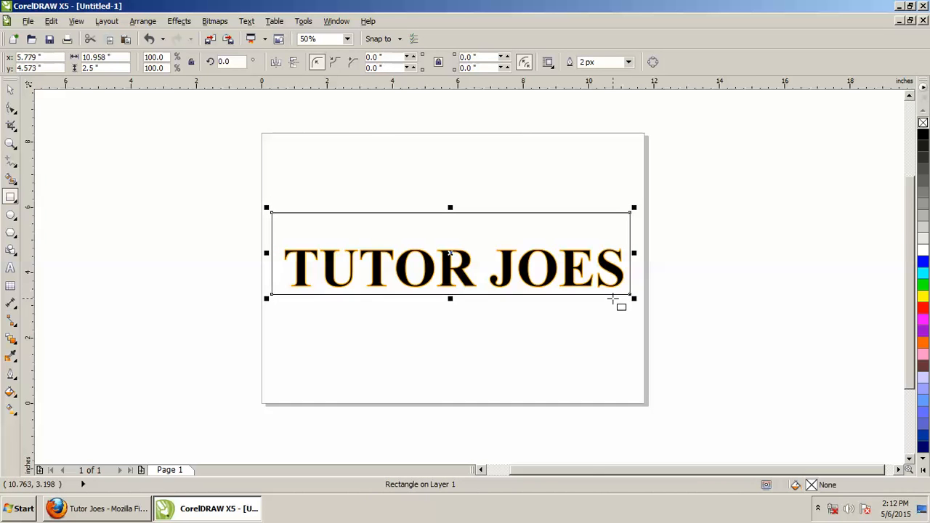
pyautogui.scroll(2, 489, 305)
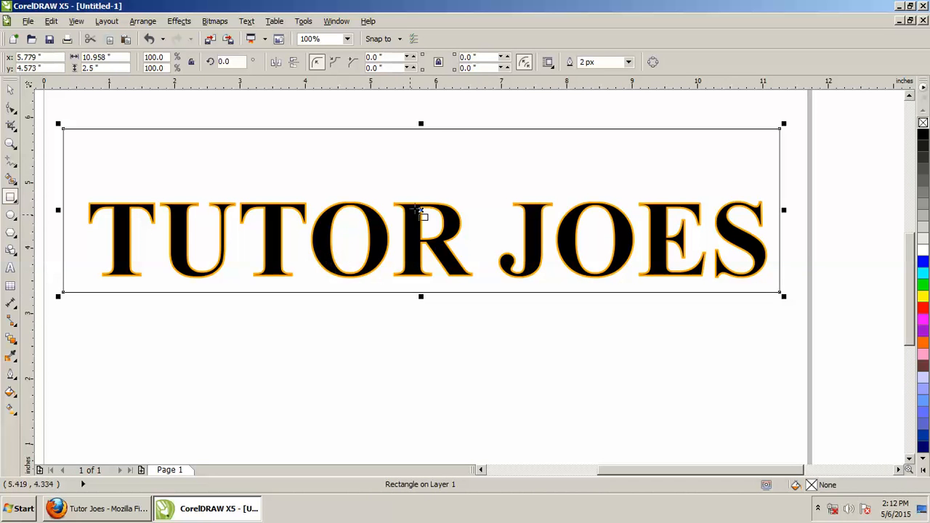
pyautogui.moveTo(420, 125); pyautogui.dragTo(420, 109)
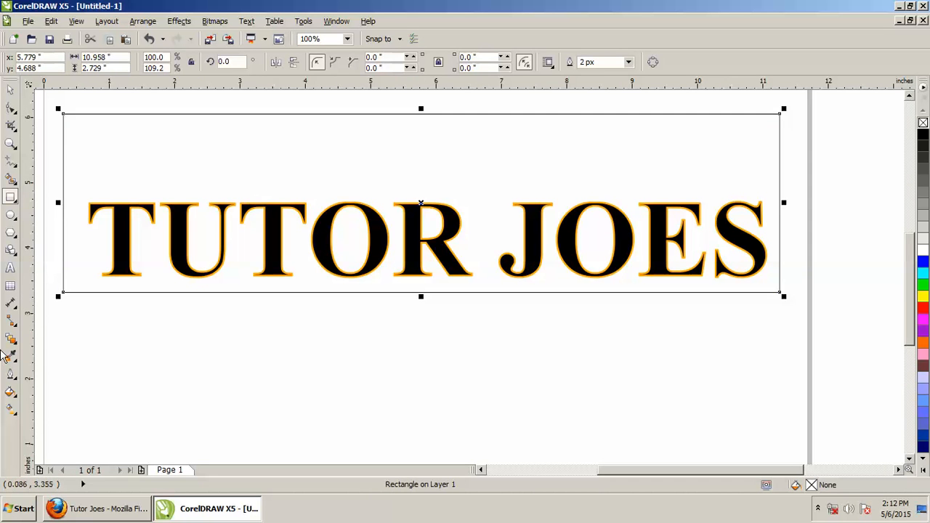
# Step: Set up a custom linear fountain fill for the rectangle, blending from medium gray to very light gray
pyautogui.click(10, 392)
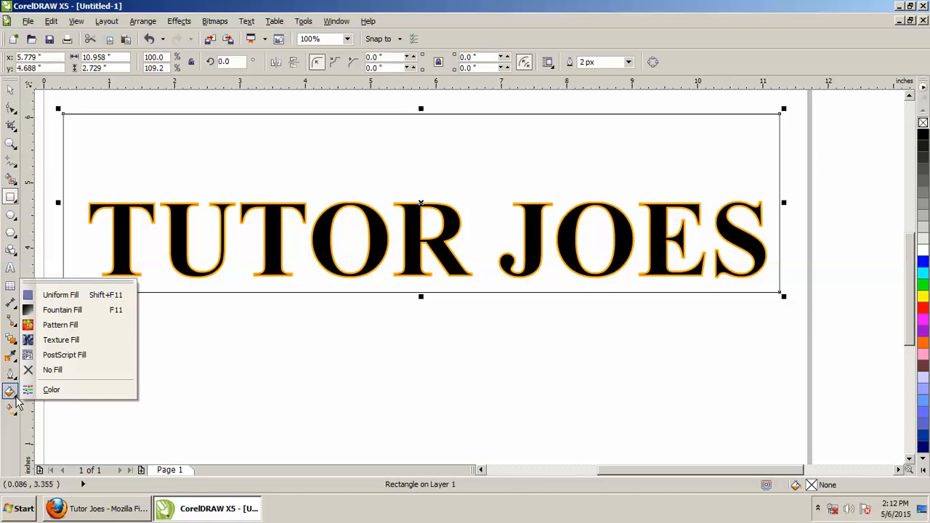
pyautogui.click(70, 311)
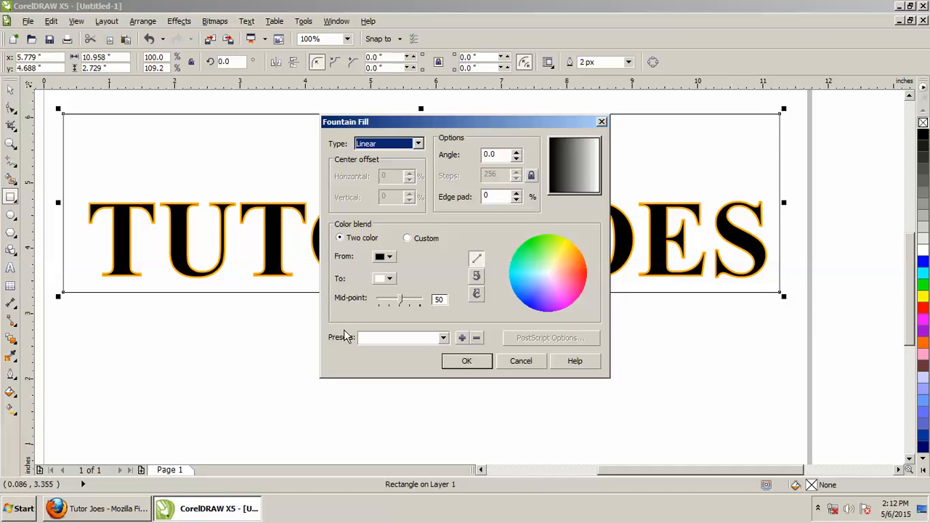
pyautogui.moveTo(479, 127); pyautogui.dragTo(479, 118)
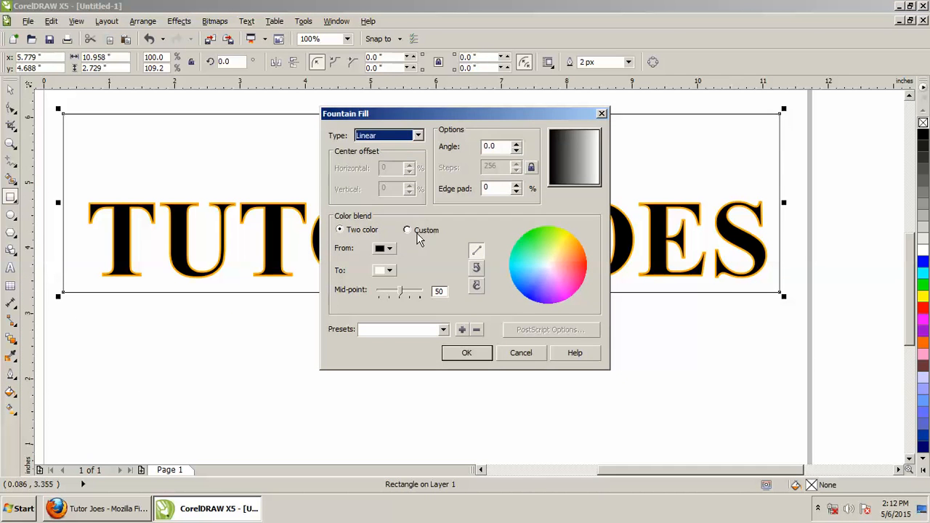
pyautogui.click(407, 231)
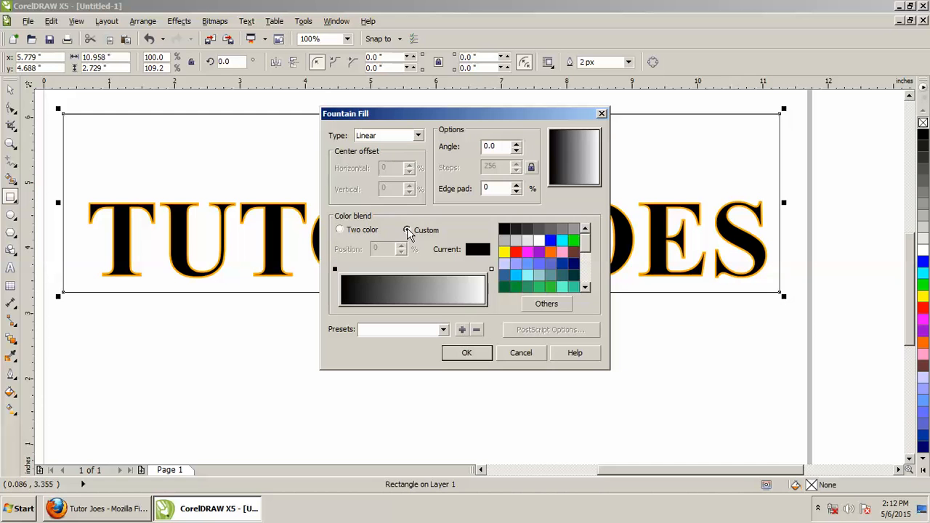
pyautogui.click(336, 270)
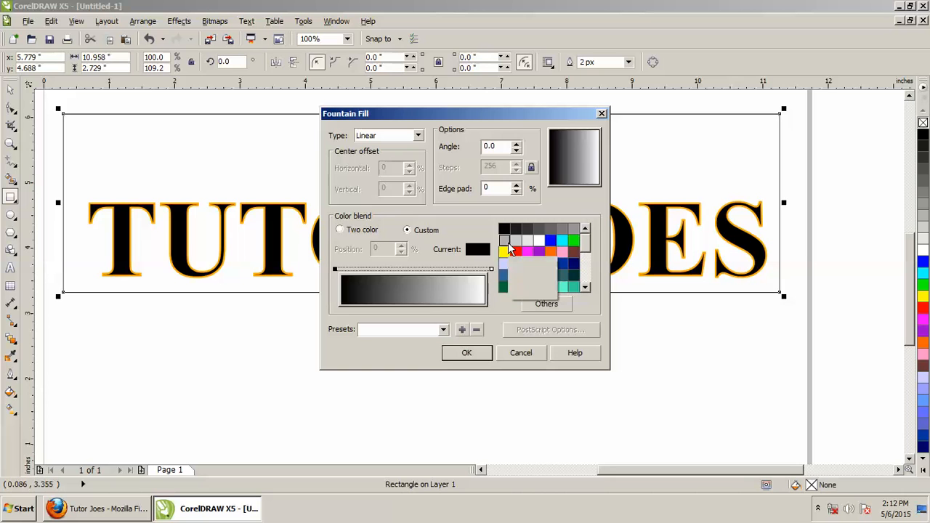
pyautogui.click(505, 240)
pyautogui.click(491, 270)
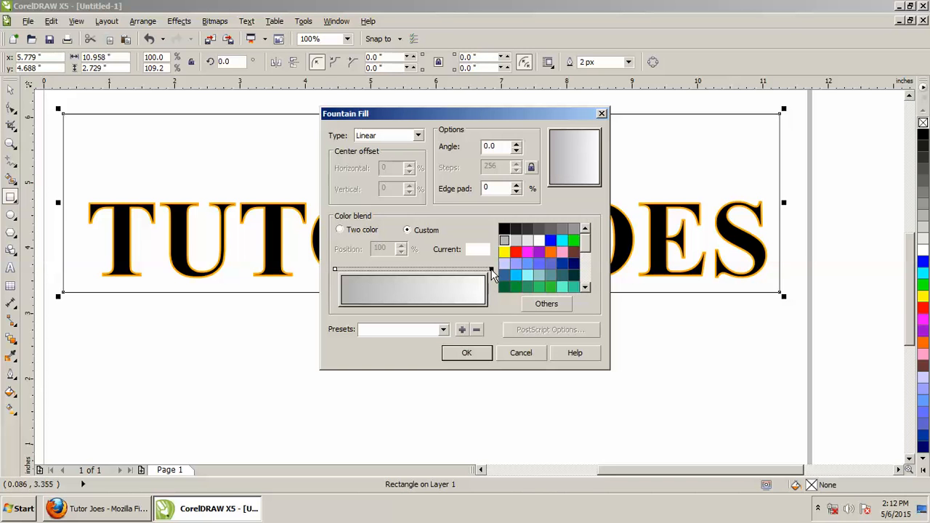
pyautogui.click(527, 241)
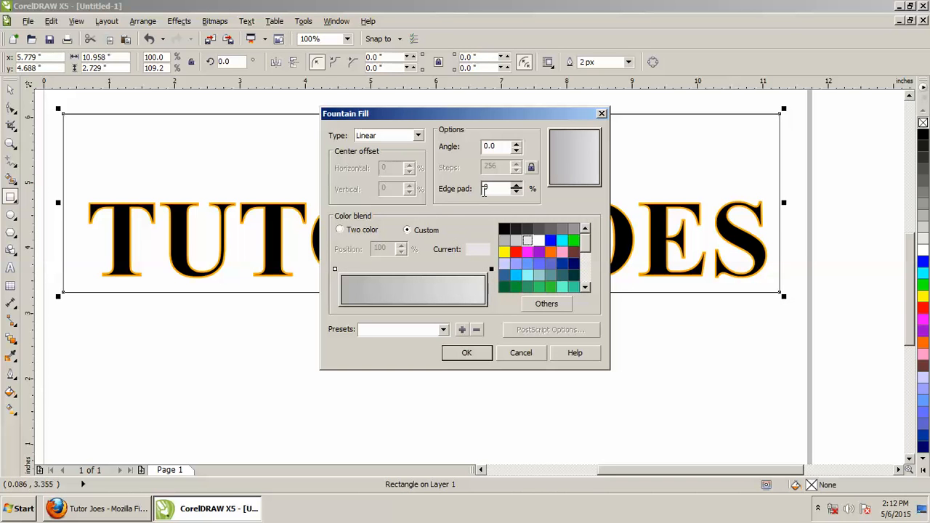
# Step: Set the gray fountain fill's angle to -90 degrees and apply it to the rectangle
pyautogui.doubleClick(504, 147)
pyautogui.write('90')
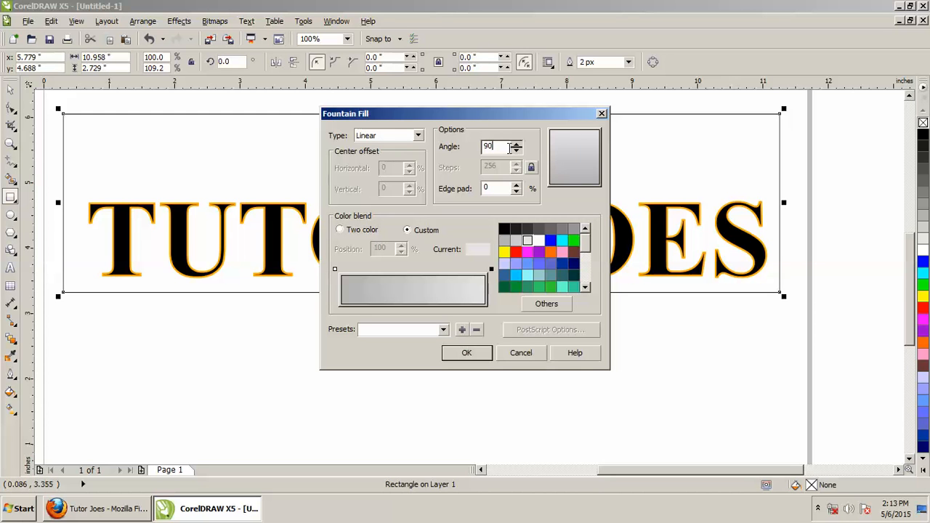
pyautogui.press('BackSpace')
pyautogui.press('BackSpace')
pyautogui.write('-')
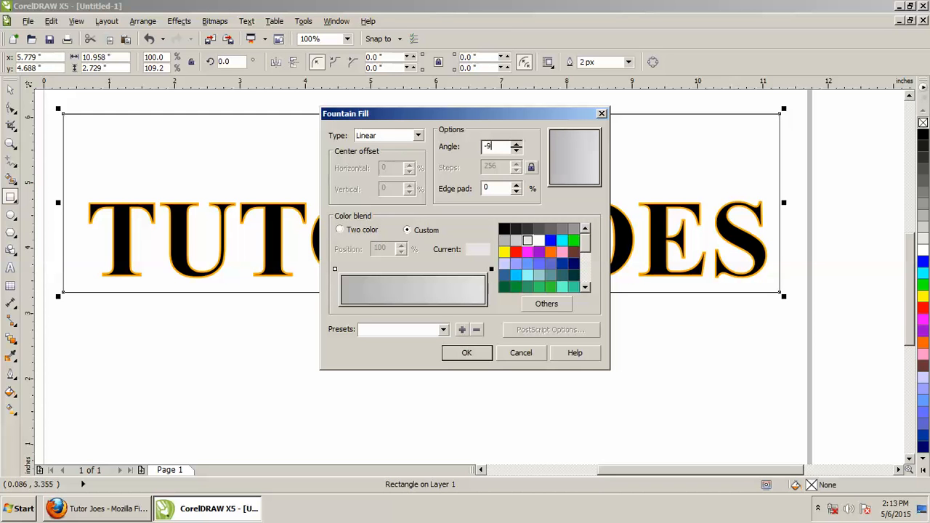
pyautogui.write('90')
pyautogui.click(474, 353)
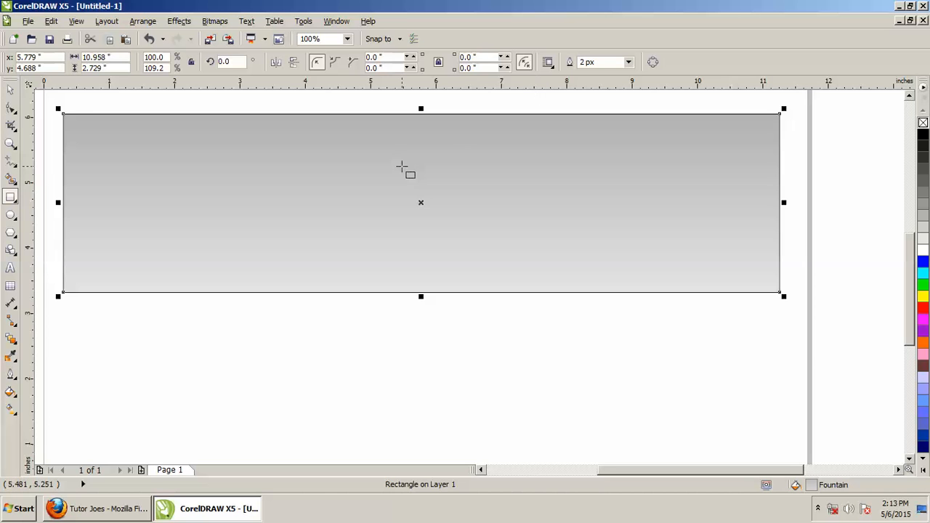
# Step: Remove the outline from the gradient-filled rectangle
pyautogui.click(11, 90)
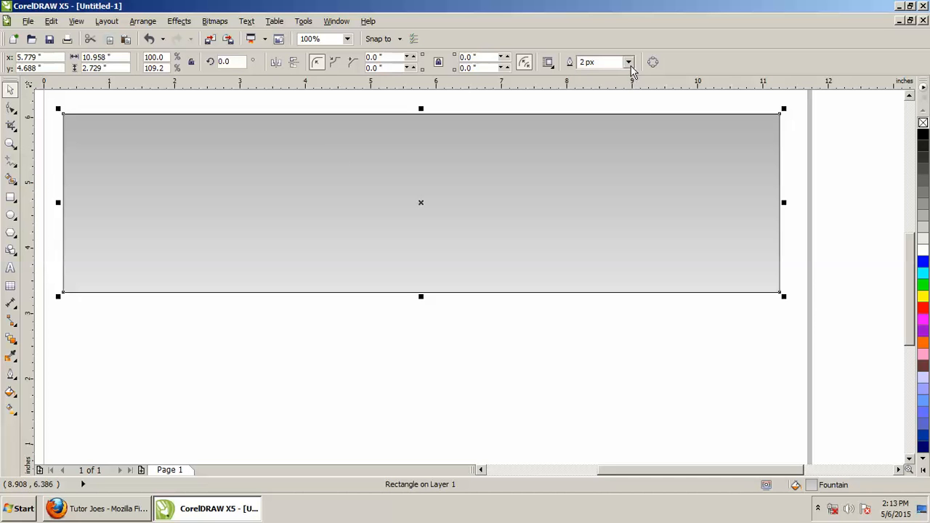
pyautogui.click(629, 64)
pyautogui.click(599, 76)
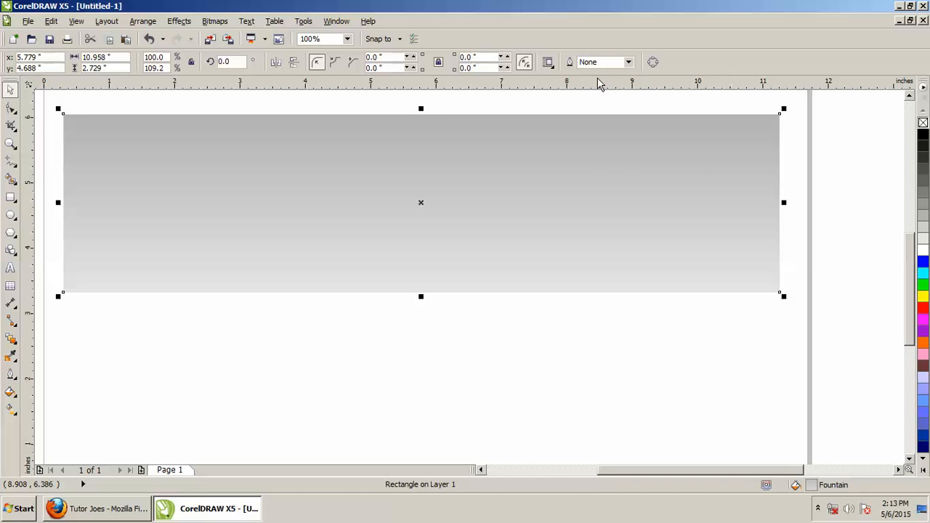
pyautogui.click(366, 349)
# Step: Send the gradient rectangle to the back of the page, behind the TUTOR JOES text
pyautogui.click(373, 236)
pyautogui.click(145, 22)
pyautogui.moveTo(156, 88)
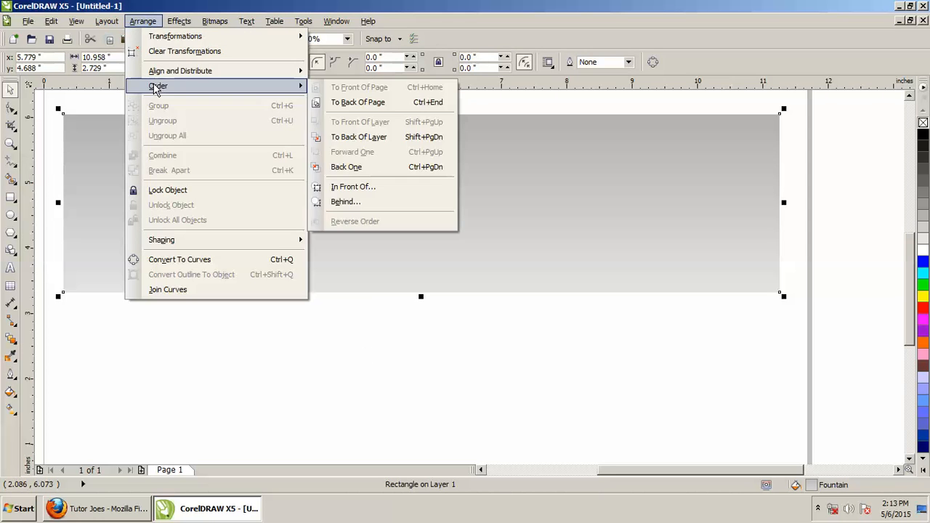
pyautogui.click(399, 104)
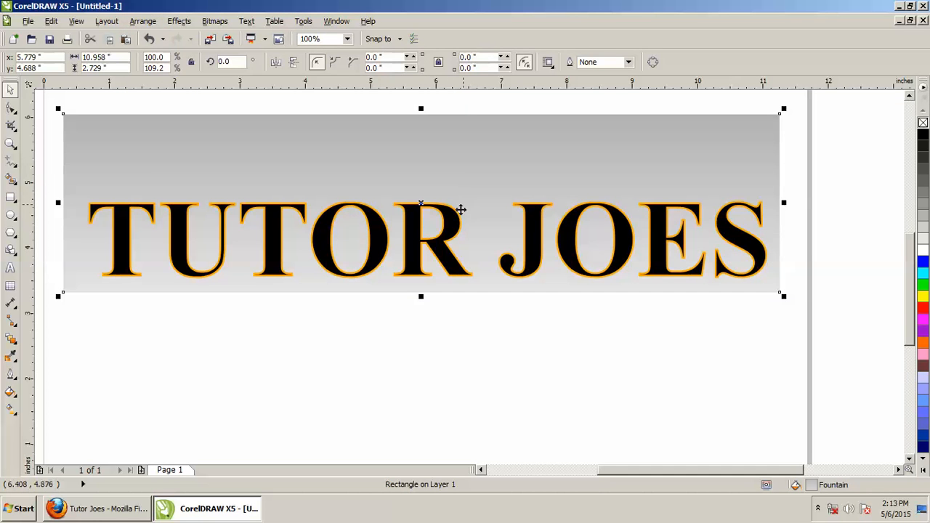
# Step: Place a copy of the gradient rectangle directly below the original, centered at about y 1.98 inches
pyautogui.click(815, 198)
pyautogui.click(665, 171)
pyautogui.moveTo(903, 320); pyautogui.dragTo(904, 328)
pyautogui.click(903, 328)
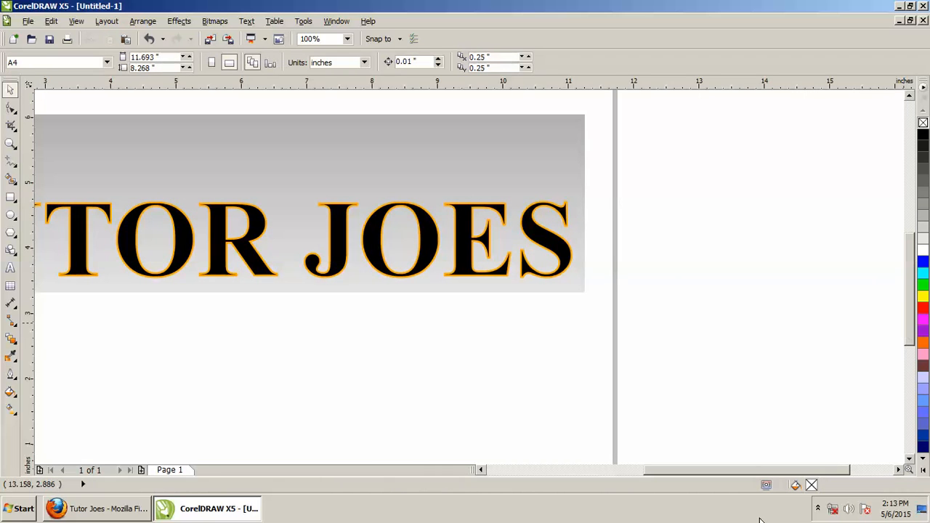
pyautogui.moveTo(761, 472); pyautogui.dragTo(707, 474)
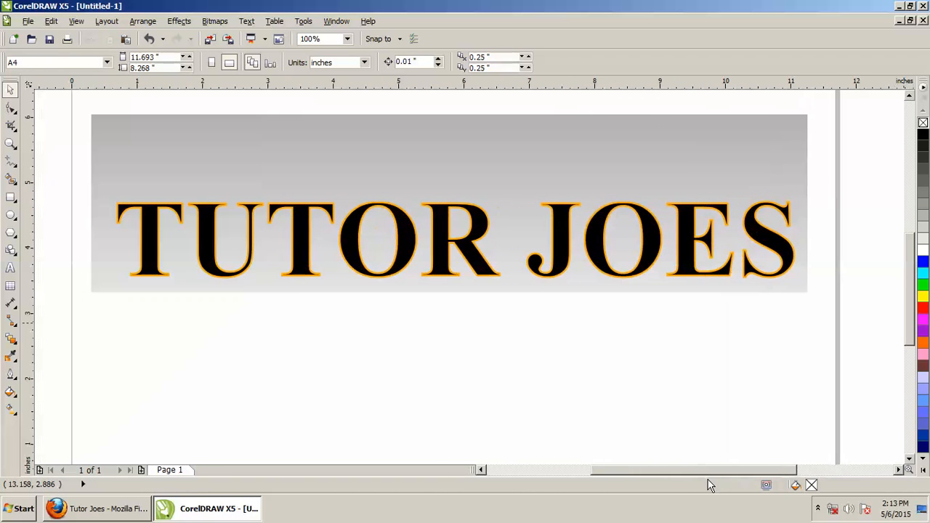
pyautogui.click(589, 162)
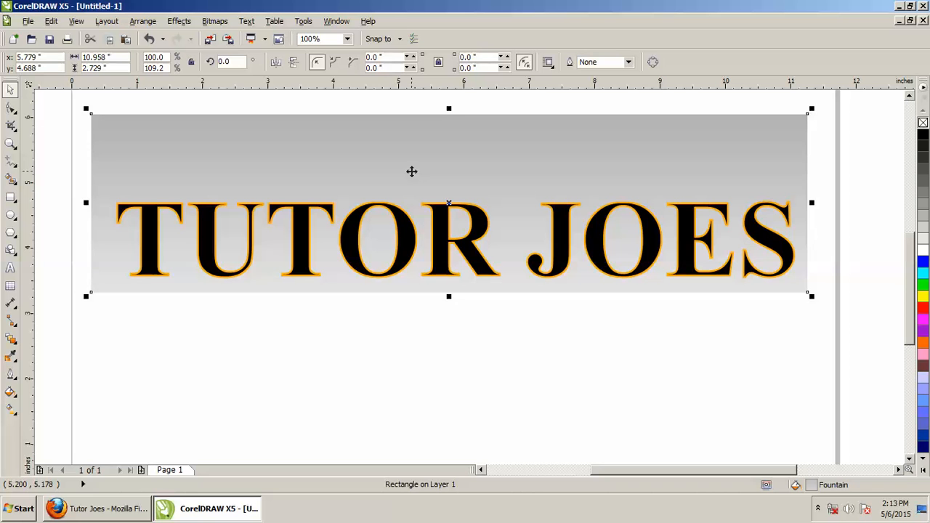
pyautogui.moveTo(411, 172); pyautogui.dragTo(411, 349)
pyautogui.press('Right')
pyautogui.press('Right')
pyautogui.press('Right')
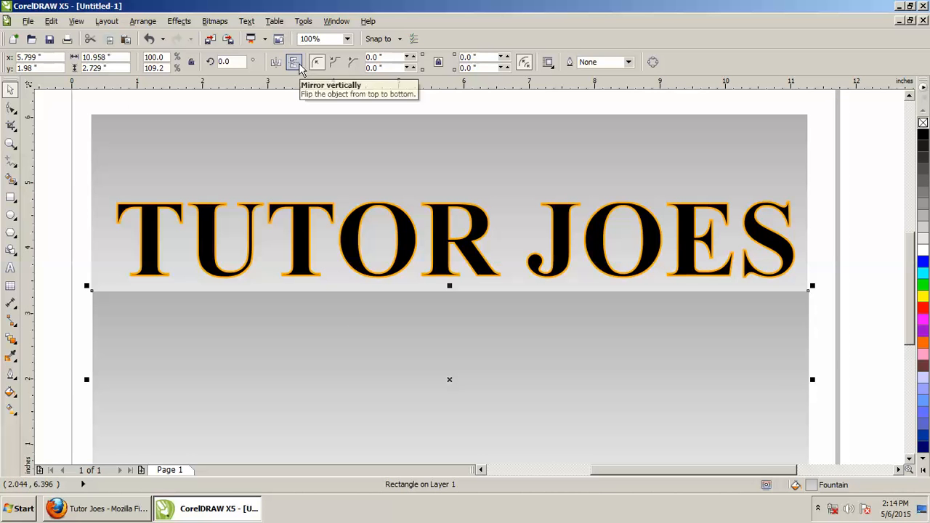
# Step: Mirror the lower rectangle vertically and nudge it left to line up with the upper one
pyautogui.click(297, 66)
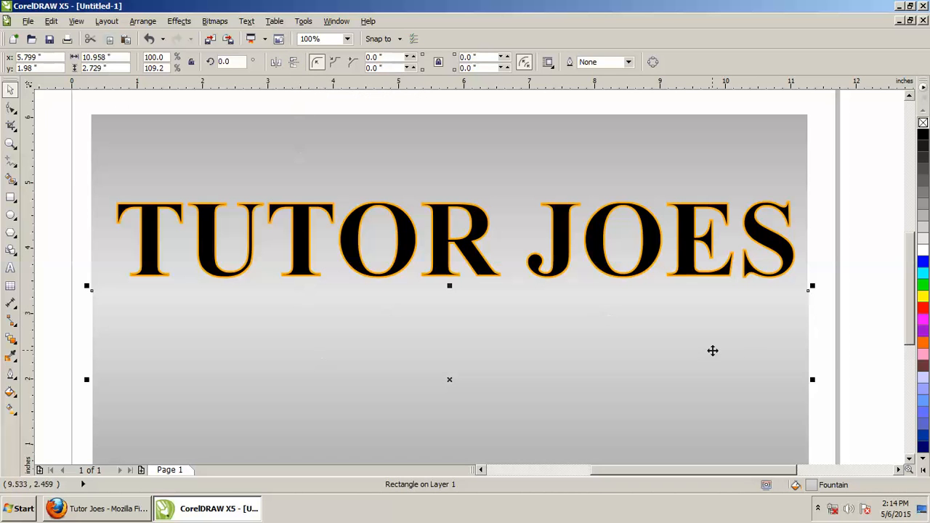
pyautogui.press('Left')
pyautogui.click(836, 313)
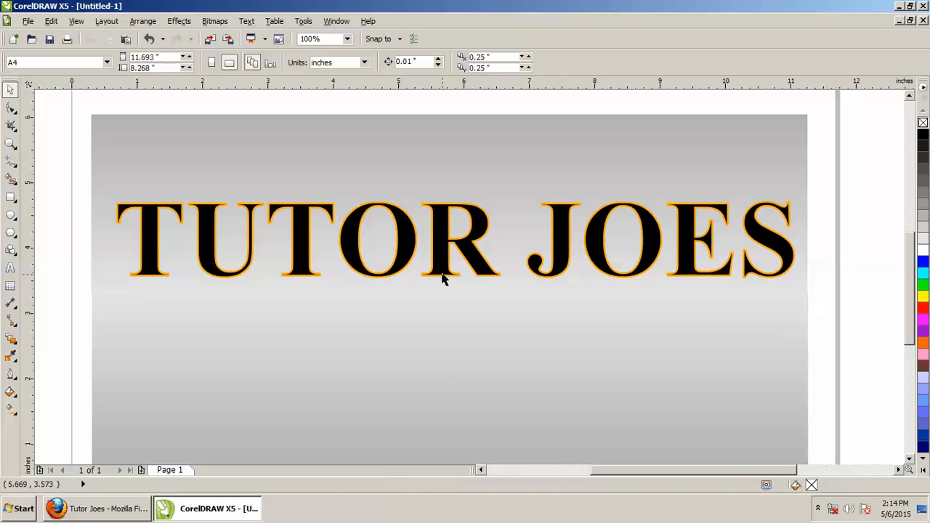
# Step: Move the TUTOR JOES text down to about y 3.89 inches, so its base rests on the seam between the rectangles
pyautogui.click(463, 245)
pyautogui.press('Down')
pyautogui.press('Down')
pyautogui.press('Down')
pyautogui.press('Down')
pyautogui.press('Down')
pyautogui.press('Down')
pyautogui.press('Down')
pyautogui.press('Down')
pyautogui.press('Down')
pyautogui.press('Down')
pyautogui.press('Down')
pyautogui.press('Down')
pyautogui.press('Down')
pyautogui.press('Down')
pyautogui.press('Down')
pyautogui.press('Down')
pyautogui.press('Down')
pyautogui.press('Down')
pyautogui.press('Down')
pyautogui.press('Down')
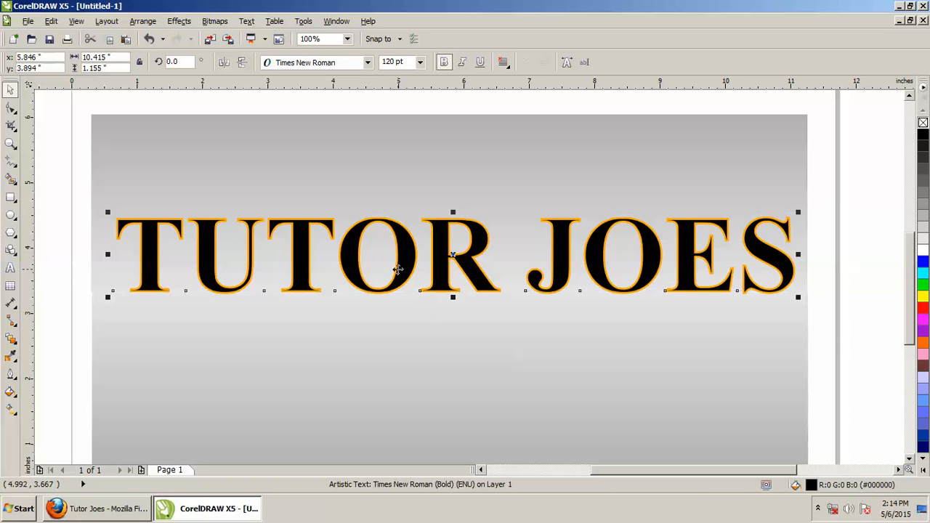
# Step: Create a vertically mirrored copy of the TUTOR JOES text and move it down until it meets the original's base, at about y 2.77 inches
pyautogui.click(242, 64)
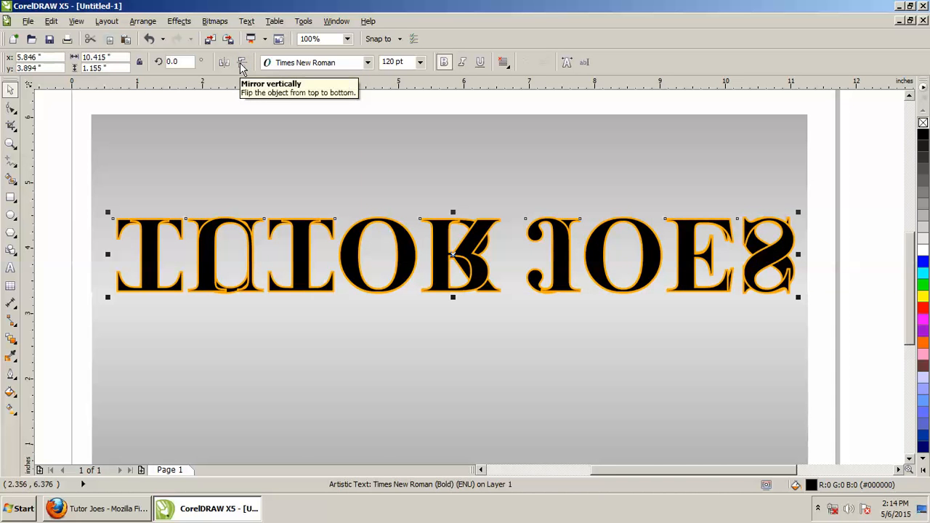
pyautogui.click(242, 64)
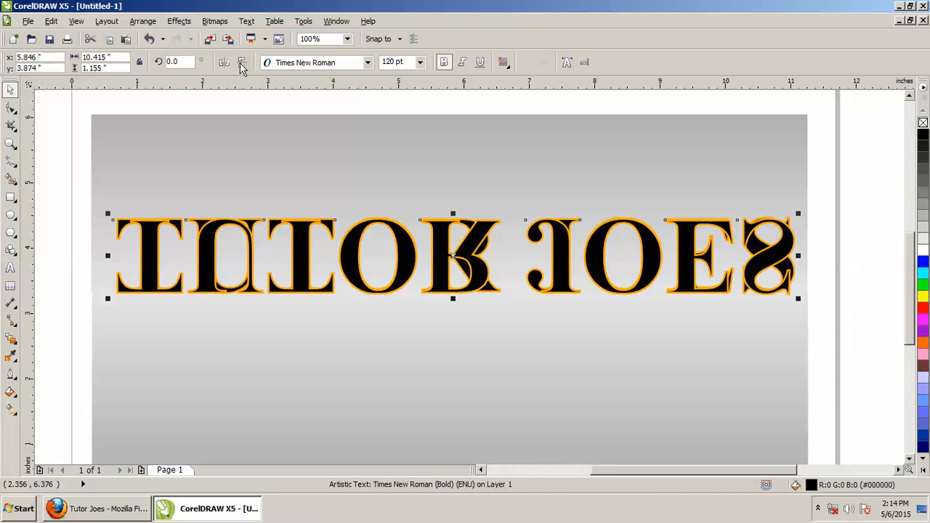
pyautogui.press('Down')
pyautogui.press('Down')
pyautogui.press('Down')
pyautogui.press('Down')
pyautogui.press('Down')
pyautogui.press('Down')
pyautogui.press('Down')
pyautogui.press('Down')
pyautogui.press('Down')
pyautogui.press('Down')
pyautogui.press('Down')
pyautogui.press('Down')
pyautogui.press('Down')
pyautogui.press('Down')
pyautogui.press('Down')
pyautogui.press('Down')
pyautogui.press('Down')
pyautogui.press('Down')
pyautogui.press('Down')
pyautogui.press('Down')
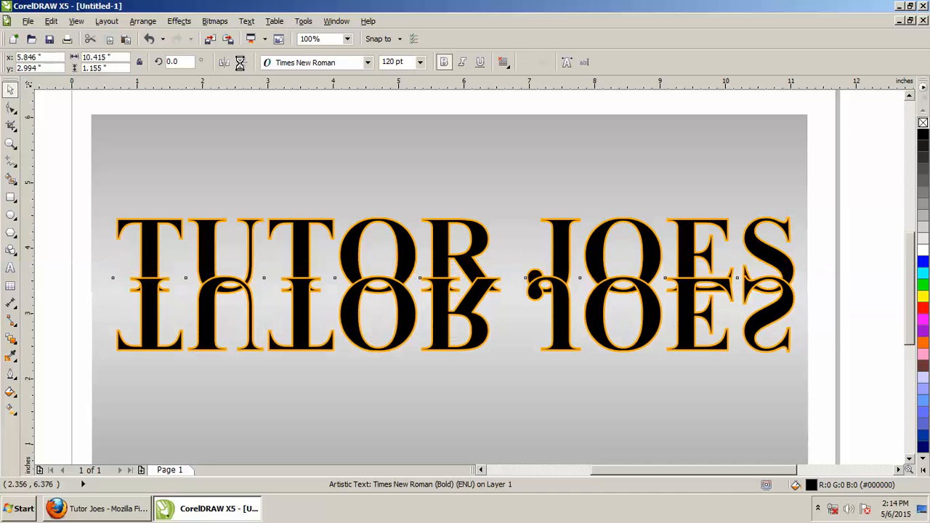
pyautogui.press('Down')
pyautogui.press('Down')
pyautogui.press('Down')
pyautogui.press('Down')
pyautogui.press('Down')
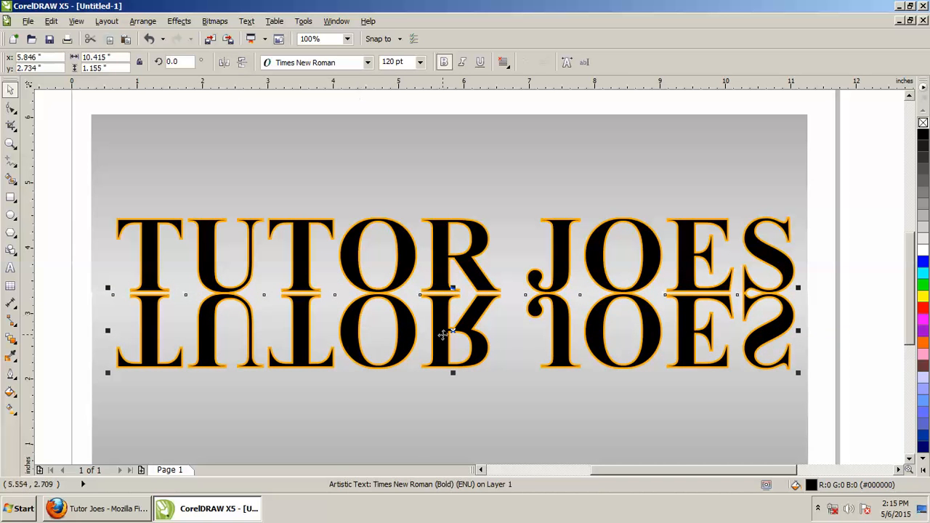
pyautogui.press('Up')
pyautogui.press('Up')
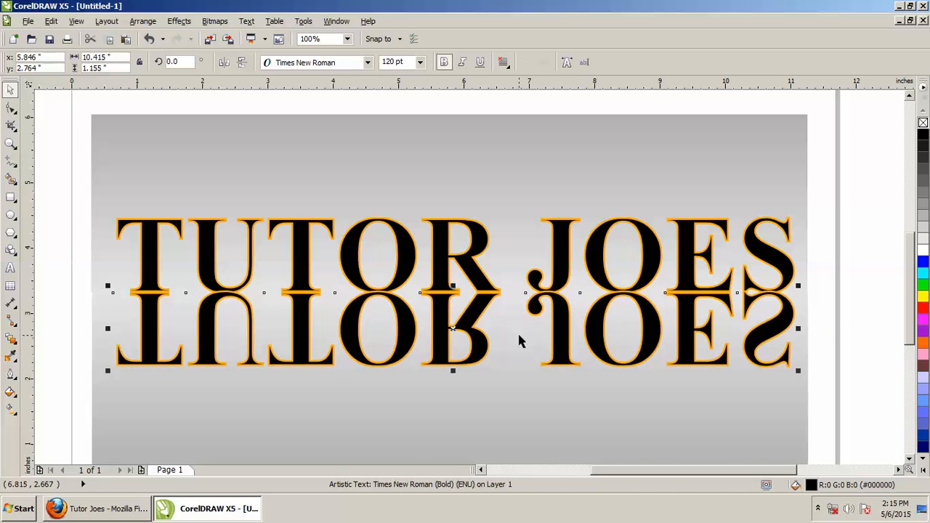
# Step: Apply a linear transparency to the mirrored text, running from above the original text down to the reflection's lower edge
pyautogui.click(908, 459)
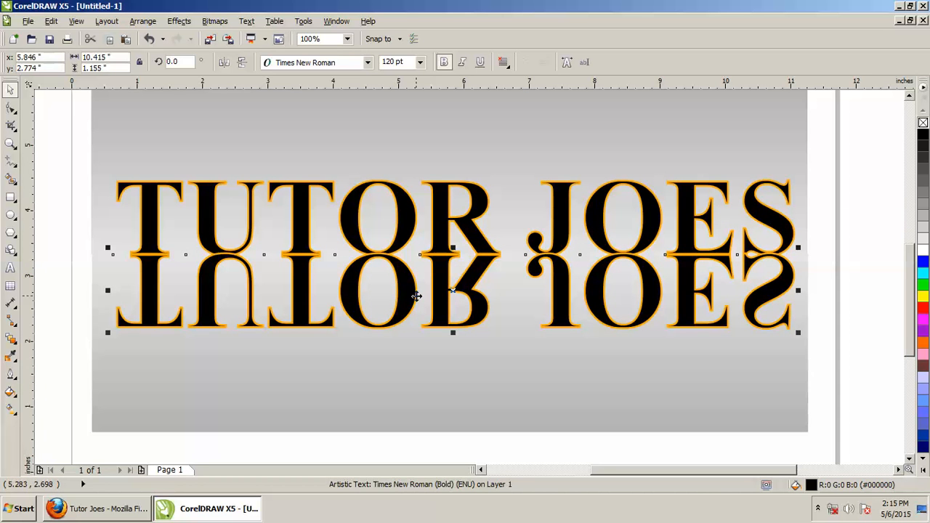
pyautogui.click(12, 339)
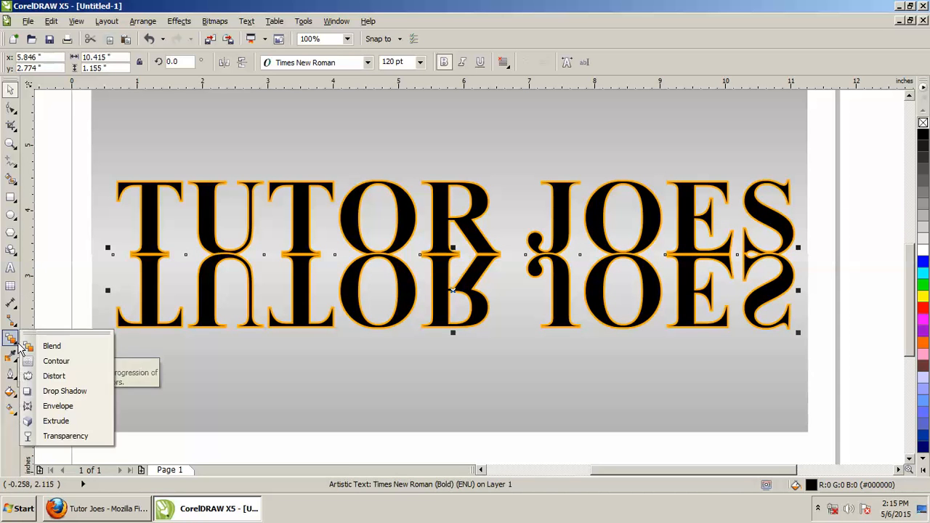
pyautogui.click(67, 437)
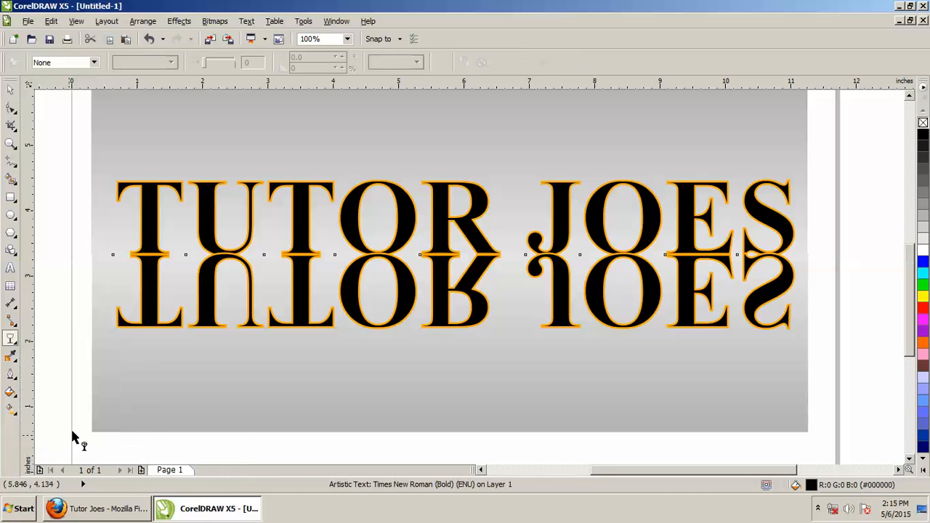
pyautogui.moveTo(404, 123); pyautogui.dragTo(411, 322)
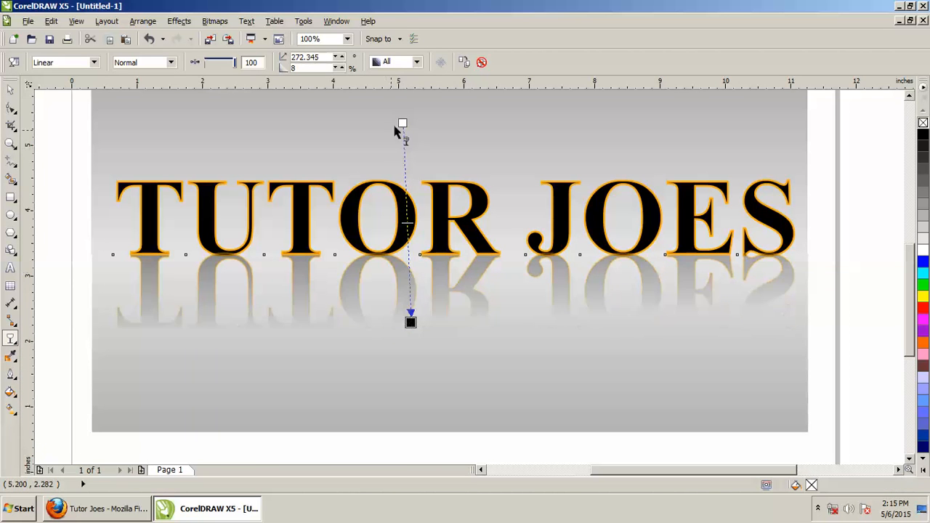
# Step: Soften the reflection by moving the transparency's start further up and fine-tuning its end near the reflection's lower edge, leaving the text deselected
pyautogui.moveTo(403, 123); pyautogui.dragTo(408, 103)
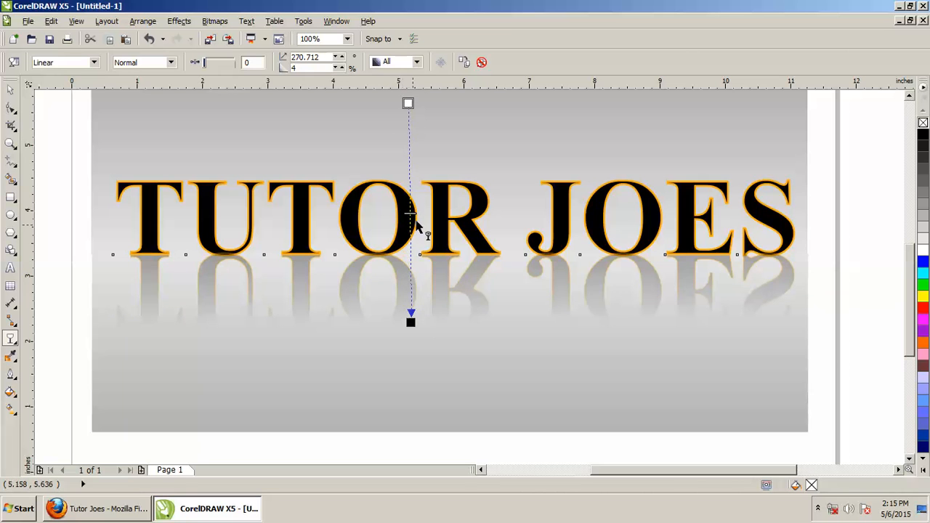
pyautogui.moveTo(408, 103); pyautogui.dragTo(414, 96)
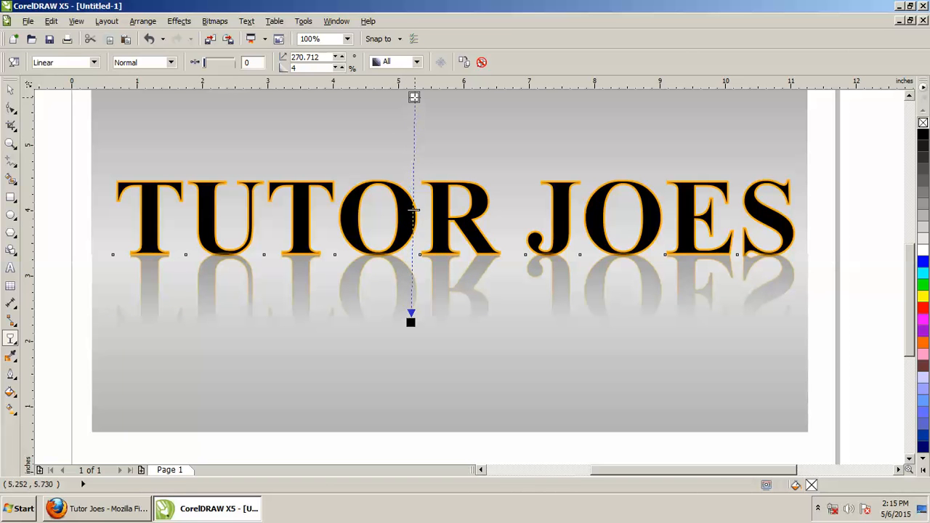
pyautogui.moveTo(411, 322)
pyautogui.mouseDown()
pyautogui.moveTo(412, 306)
pyautogui.moveTo(430, 316)
pyautogui.moveTo(411, 314)
pyautogui.mouseUp()
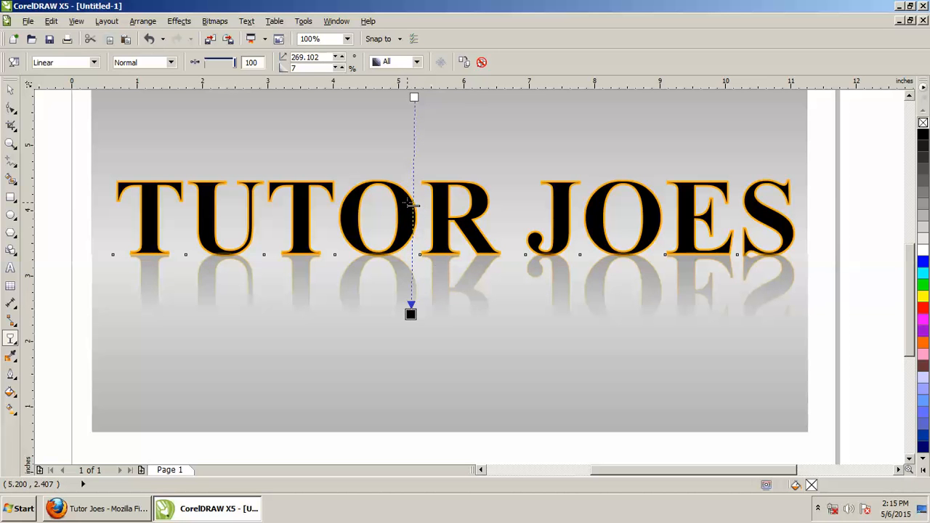
pyautogui.moveTo(411, 314); pyautogui.dragTo(405, 323)
pyautogui.click(10, 88)
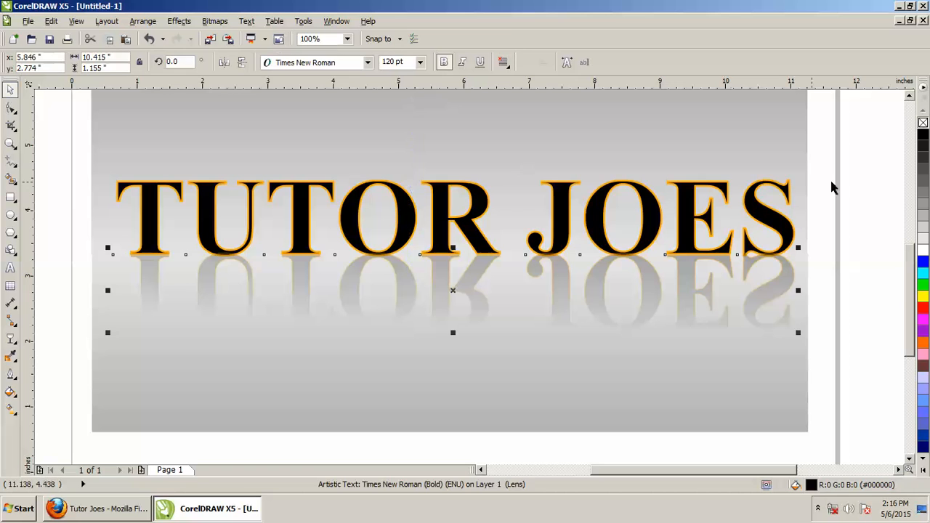
pyautogui.press('Escape')
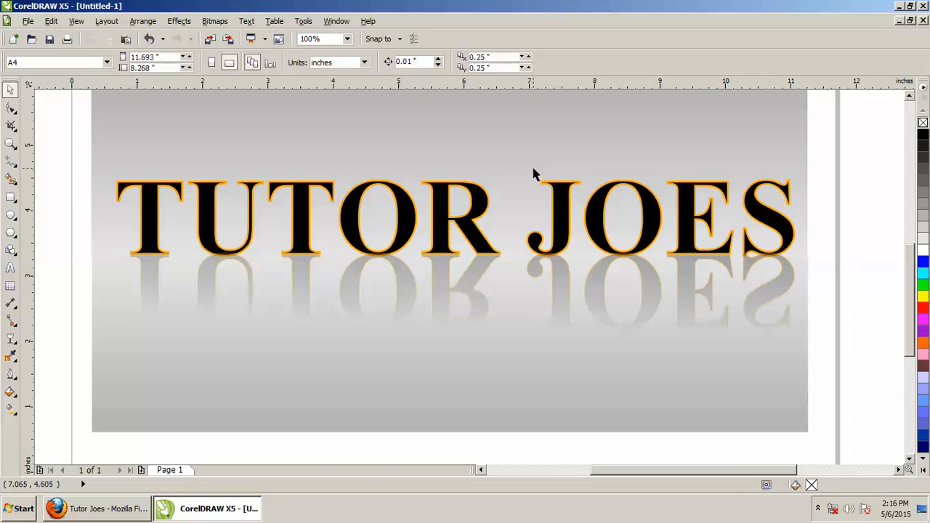
# Step: Draw a circle about 1.19 inches across on the blank page area above the gray background
pyautogui.scroll(-1, 823, 166)
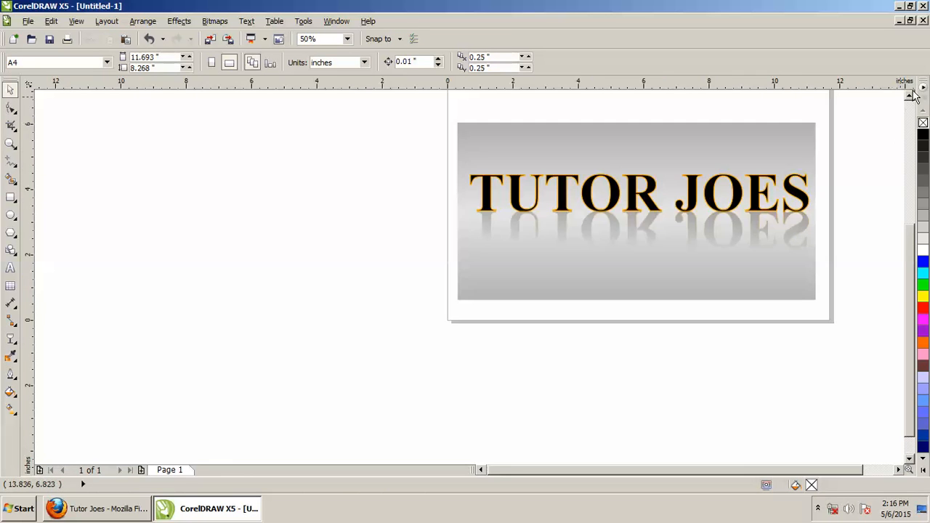
pyautogui.click(909, 95)
pyautogui.scroll(1, 725, 149)
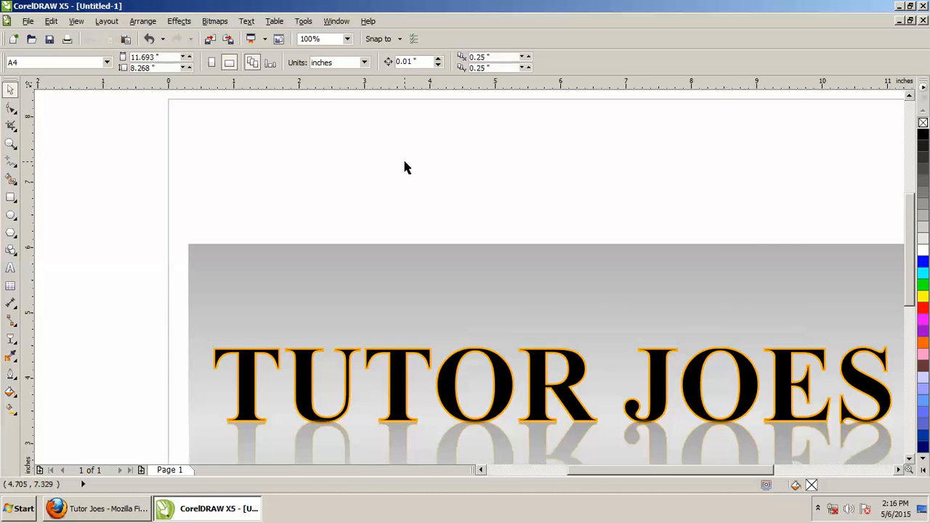
pyautogui.click(11, 215)
pyautogui.moveTo(394, 128); pyautogui.dragTo(458, 206)
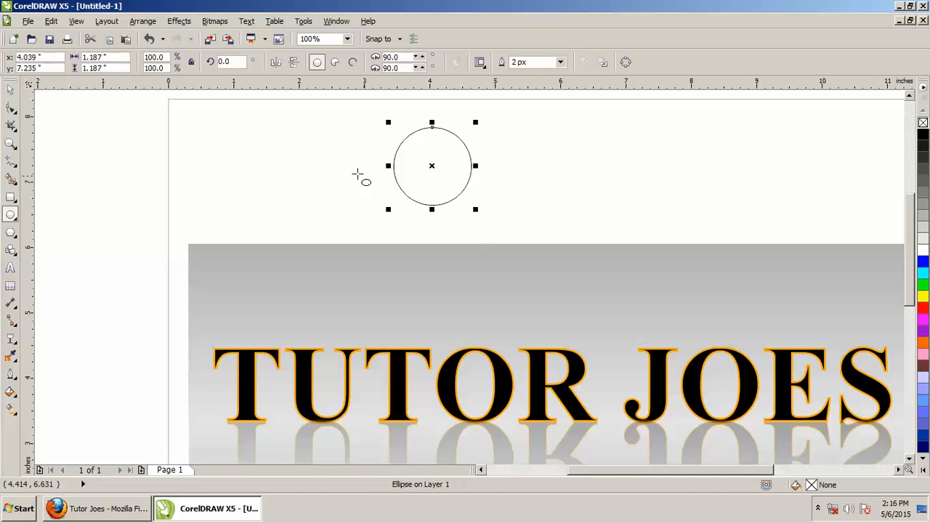
# Step: Remove the circle's outline and move it to about x 4.70, y 7.04 inches
pyautogui.click(10, 89)
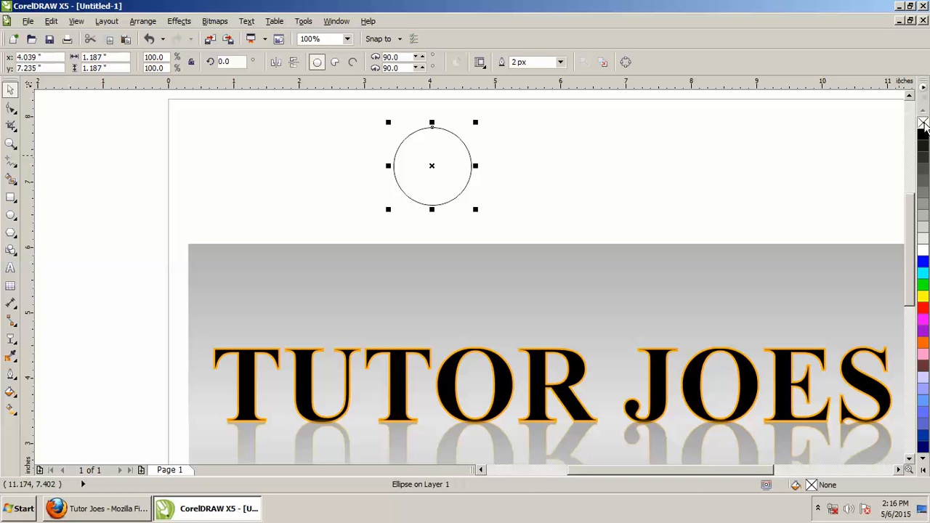
pyautogui.rightClick(923, 123)
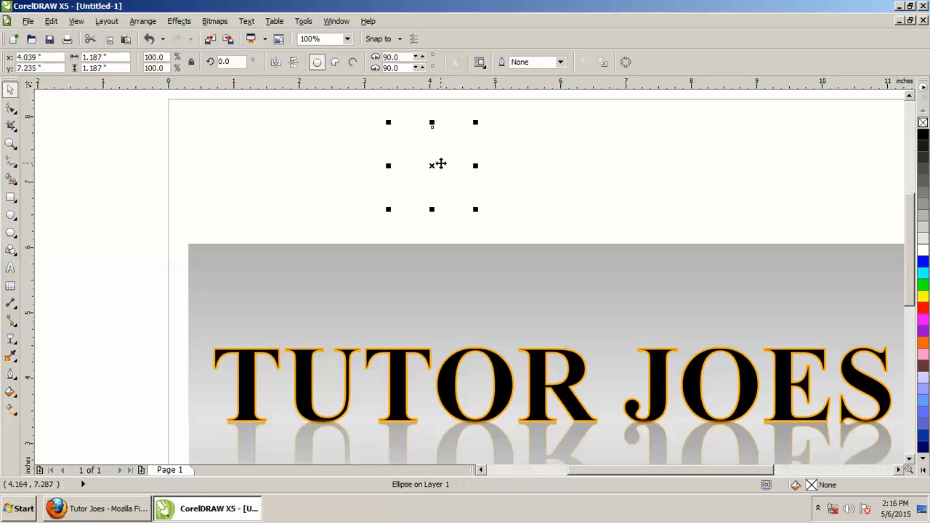
pyautogui.moveTo(445, 165); pyautogui.dragTo(475, 179)
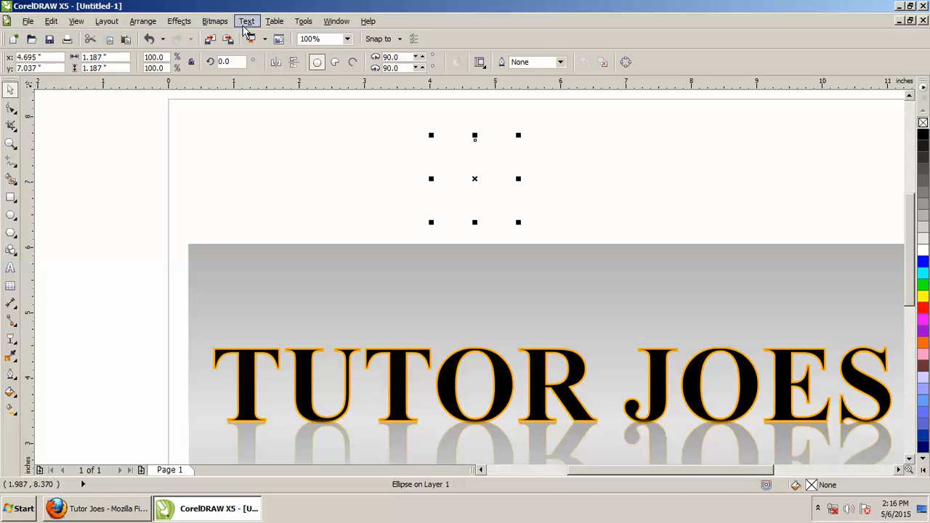
# Step: Convert the circle to a 300 dpi RGB bitmap with anti-aliasing and transparent background, and move it to about x 3.87, y 7.30 inches
pyautogui.click(232, 22)
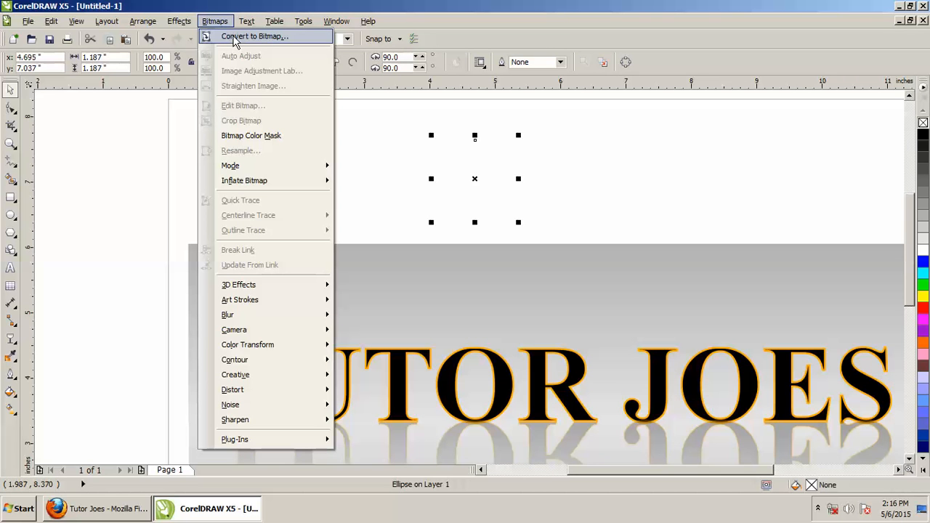
pyautogui.click(234, 37)
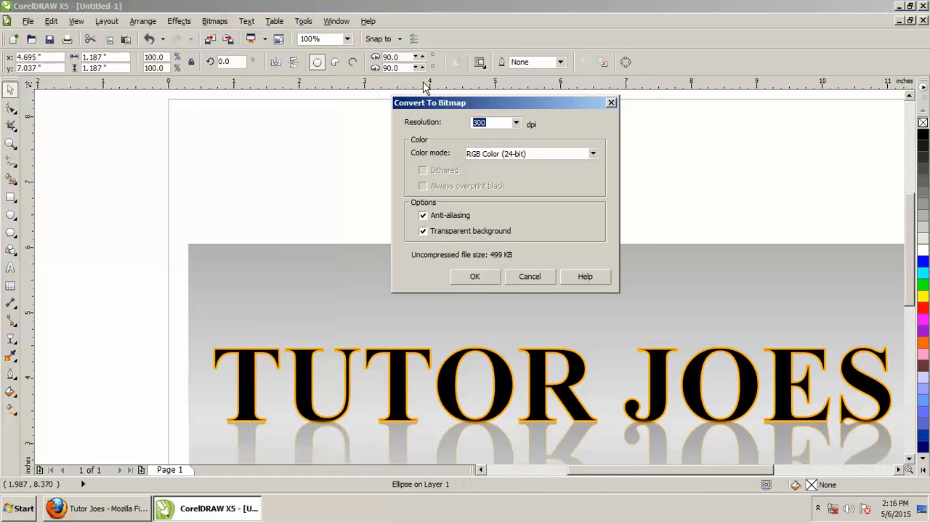
pyautogui.moveTo(476, 104); pyautogui.dragTo(498, 80)
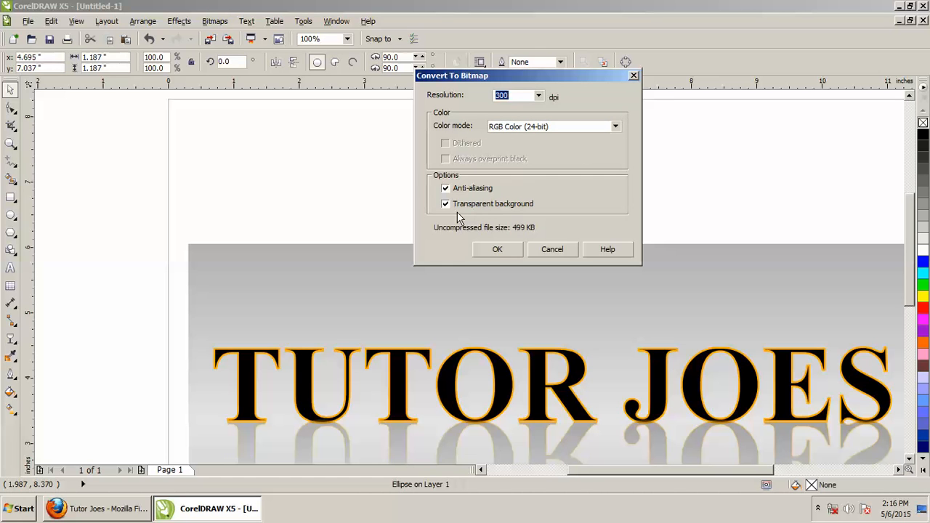
pyautogui.click(497, 248)
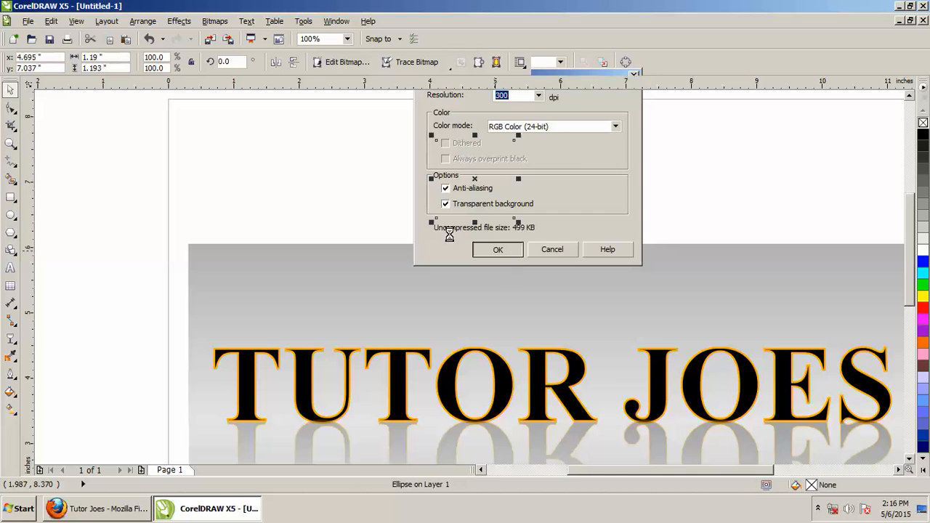
pyautogui.moveTo(471, 179); pyautogui.dragTo(422, 162)
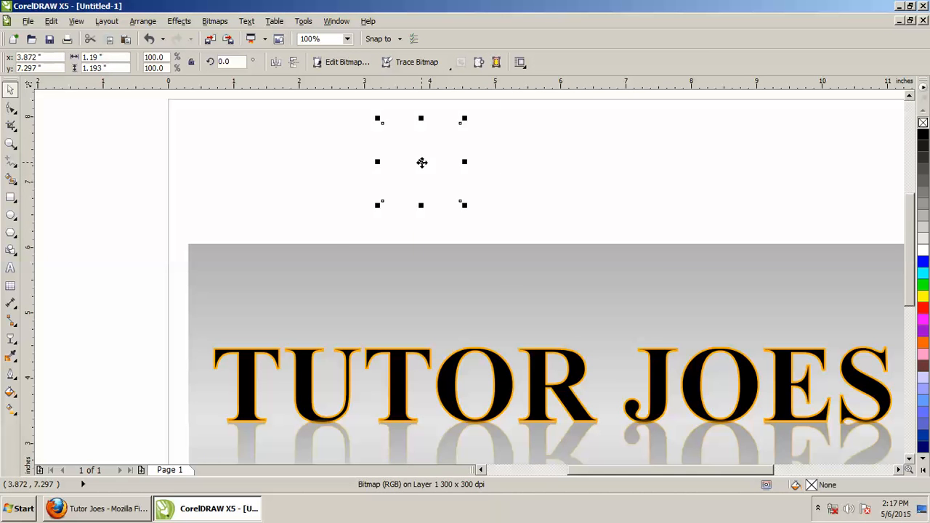
# Step: Open the transparent bitmap for editing in Corel PHOTO-PAINT and maximize the application and document windows
pyautogui.click(216, 21)
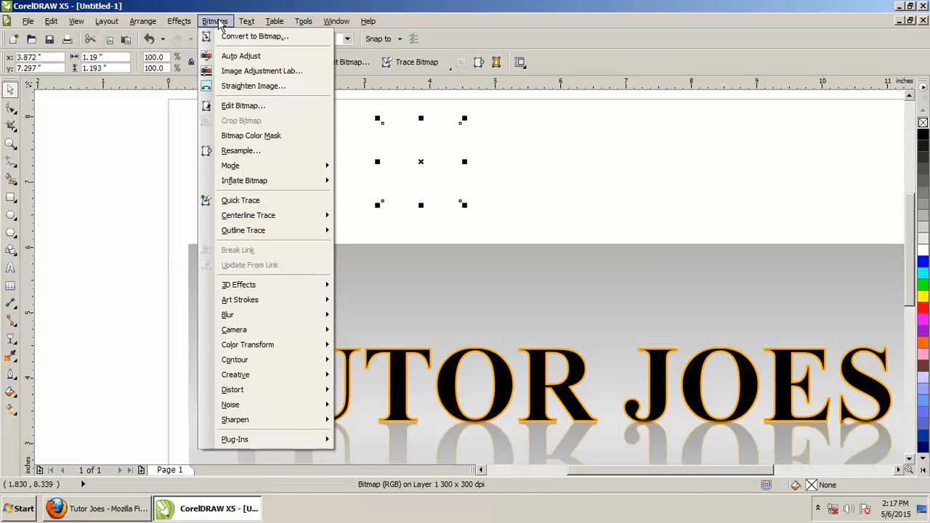
pyautogui.click(239, 105)
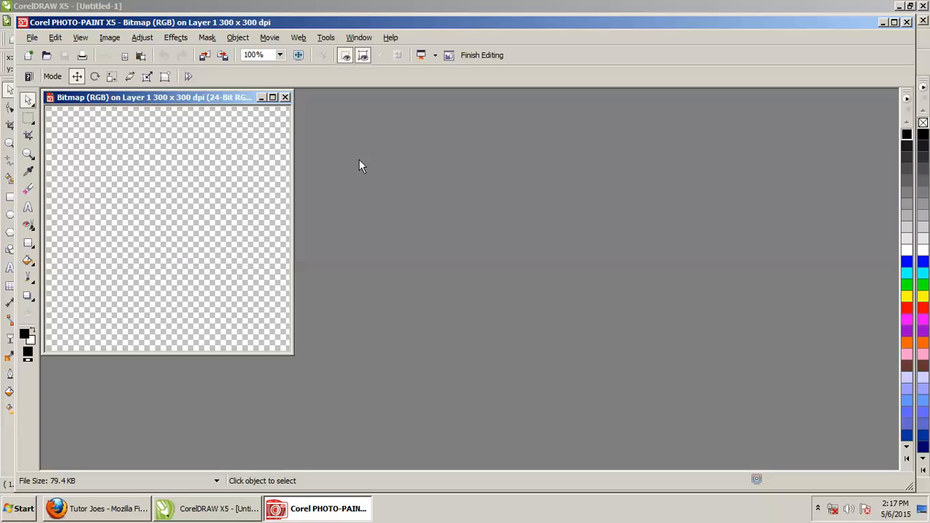
pyautogui.click(895, 22)
pyautogui.click(256, 80)
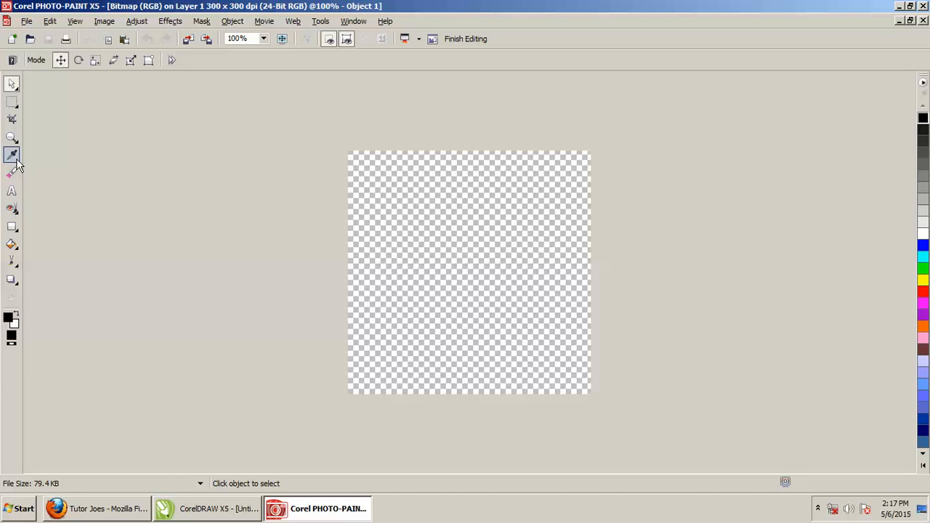
# Step: Spray a single sparkle at the bitmap's center using the Image Sprayer with the Sparkles preset at size 250
pyautogui.click(18, 268)
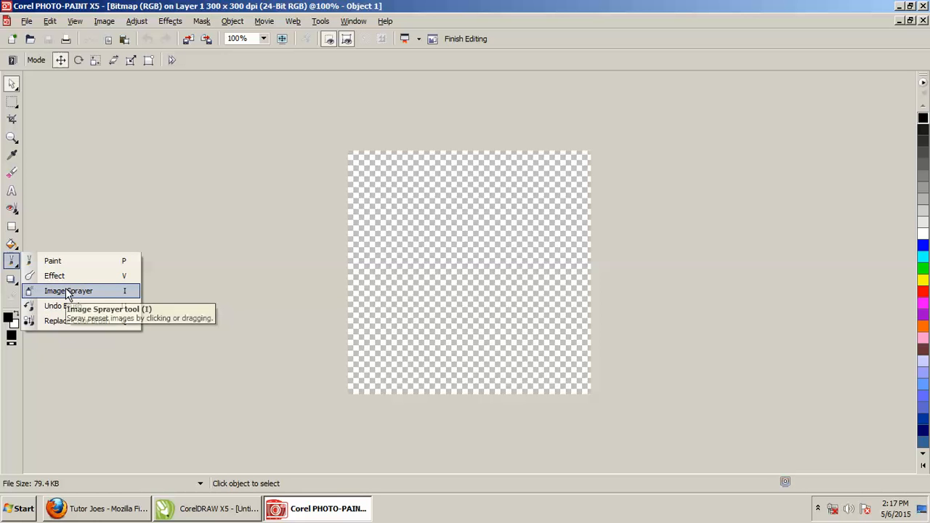
pyautogui.click(128, 298)
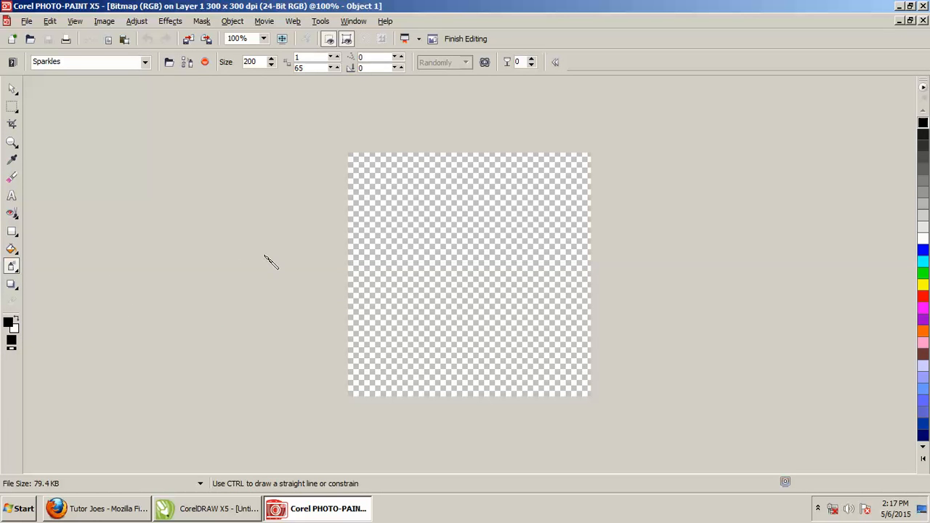
pyautogui.click(145, 62)
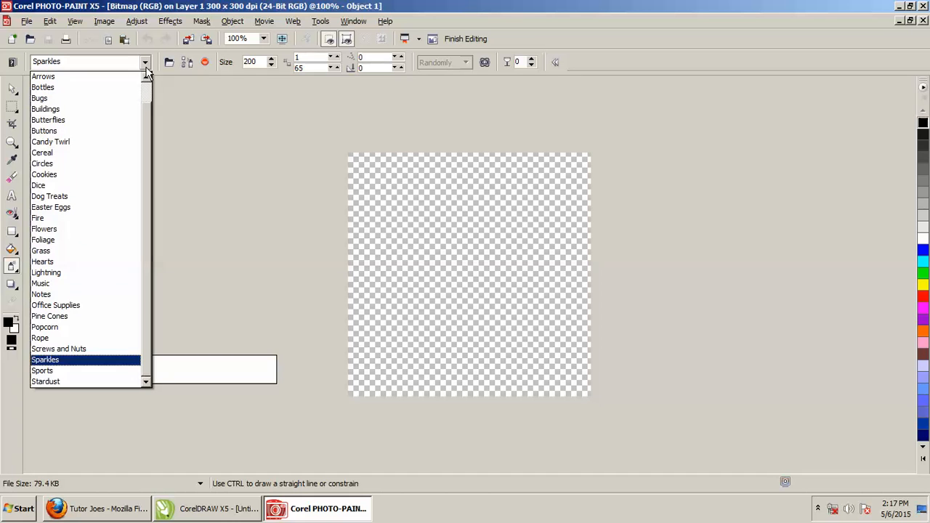
pyautogui.click(100, 364)
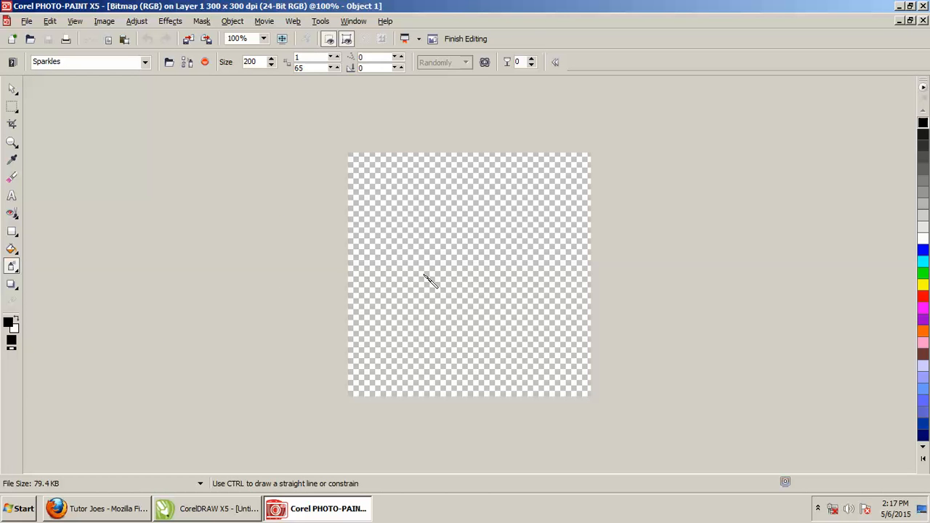
pyautogui.doubleClick(259, 62)
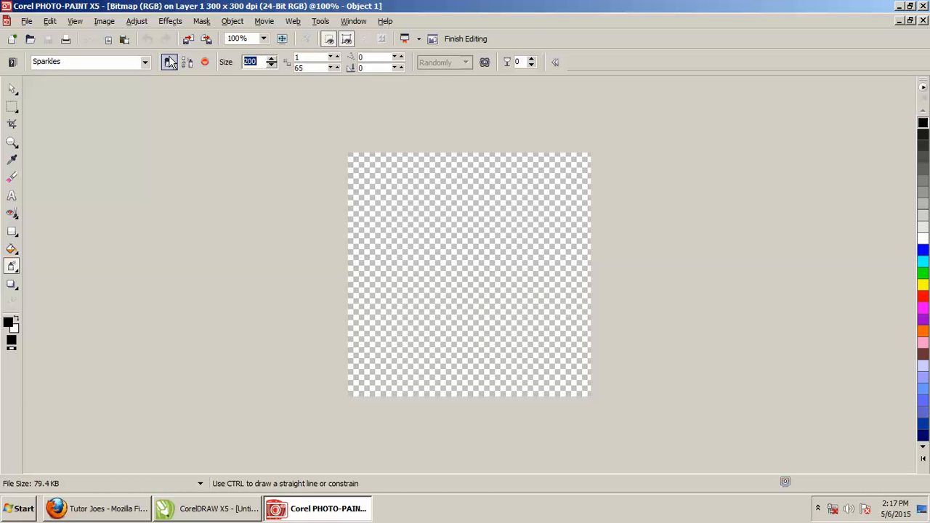
pyautogui.write('2')
pyautogui.click(469, 277)
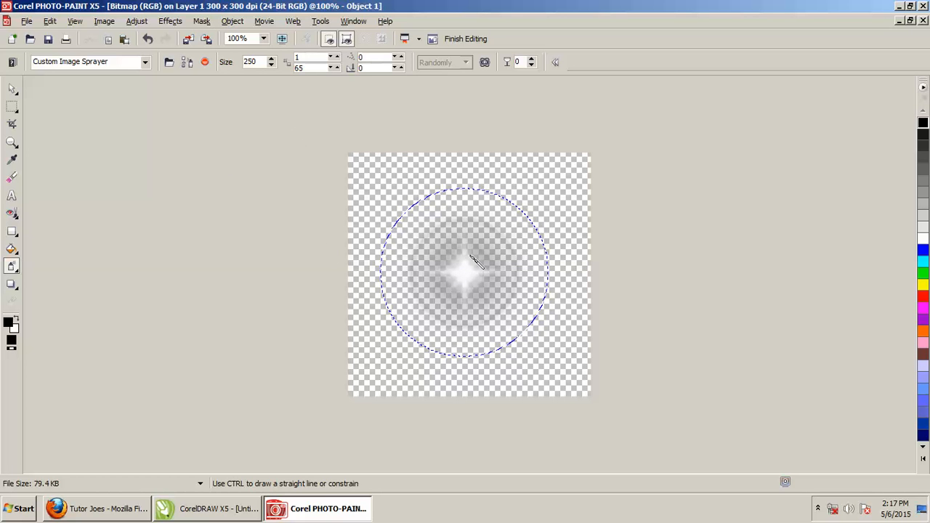
# Step: Save the bitmap edits back to CorelDRAW and move the sparkle above the first T and U, to about x 1.78, y 4.79 inches
pyautogui.click(923, 5)
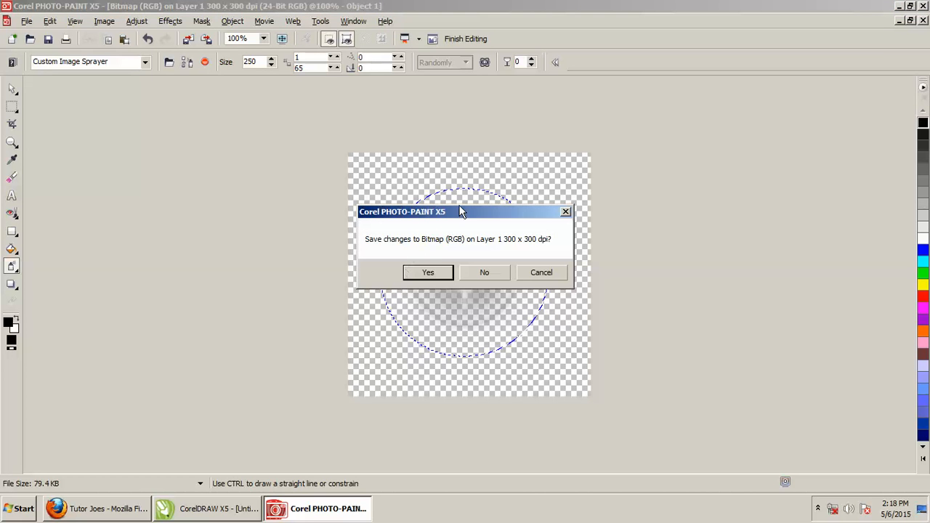
pyautogui.click(429, 274)
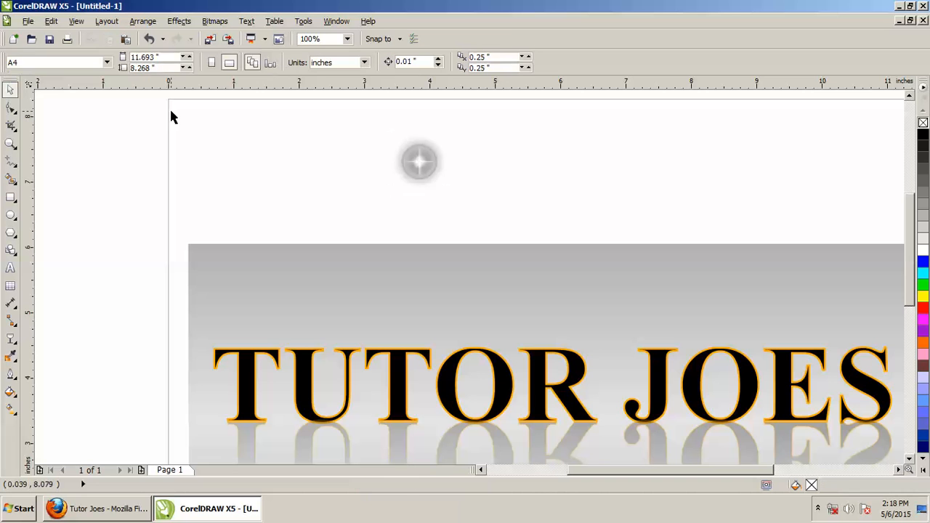
pyautogui.moveTo(429, 159); pyautogui.dragTo(382, 162)
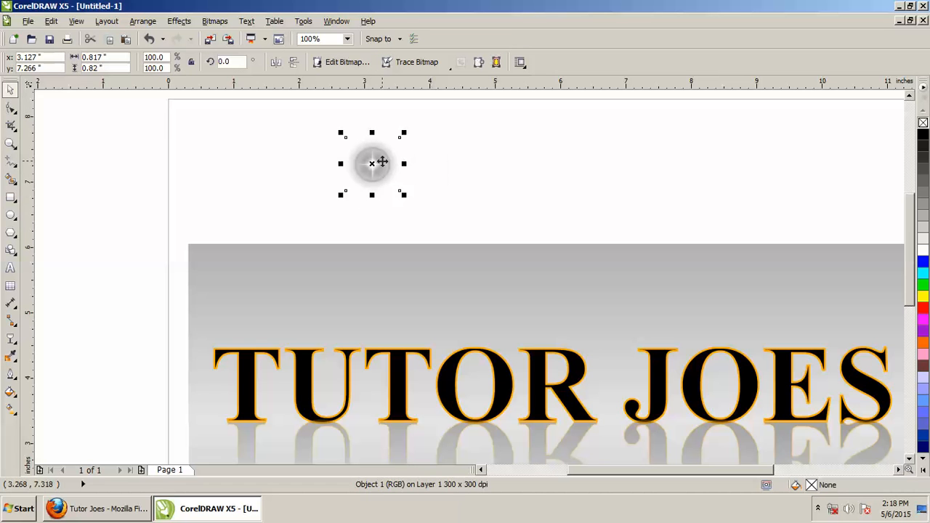
pyautogui.moveTo(372, 165); pyautogui.dragTo(293, 328)
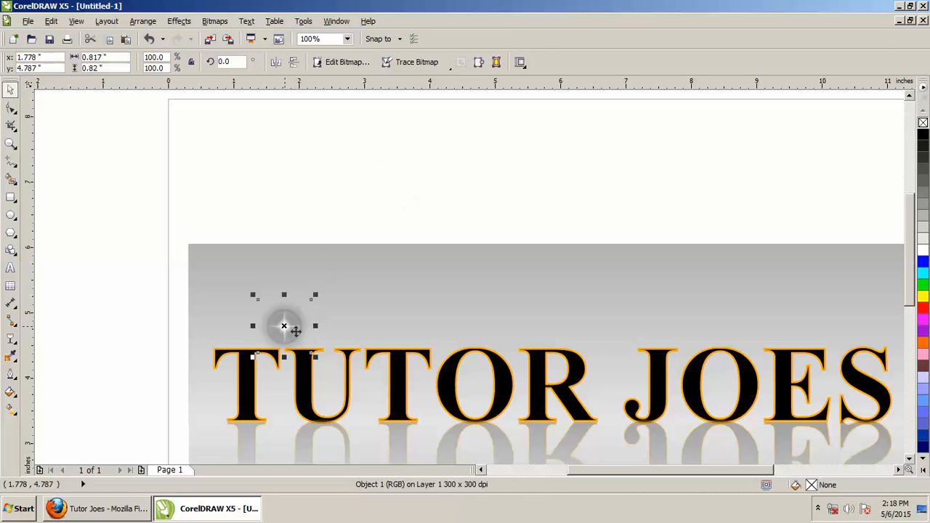
# Step: Scale the sparkle down to 61.5% and place it on the first T's upper-right tip, at about x 1.63, y 4.43 inches
pyautogui.click(906, 291)
pyautogui.moveTo(909, 293); pyautogui.dragTo(901, 340)
pyautogui.moveTo(582, 145); pyautogui.dragTo(435, 347)
pyautogui.scroll(1, 340, 208)
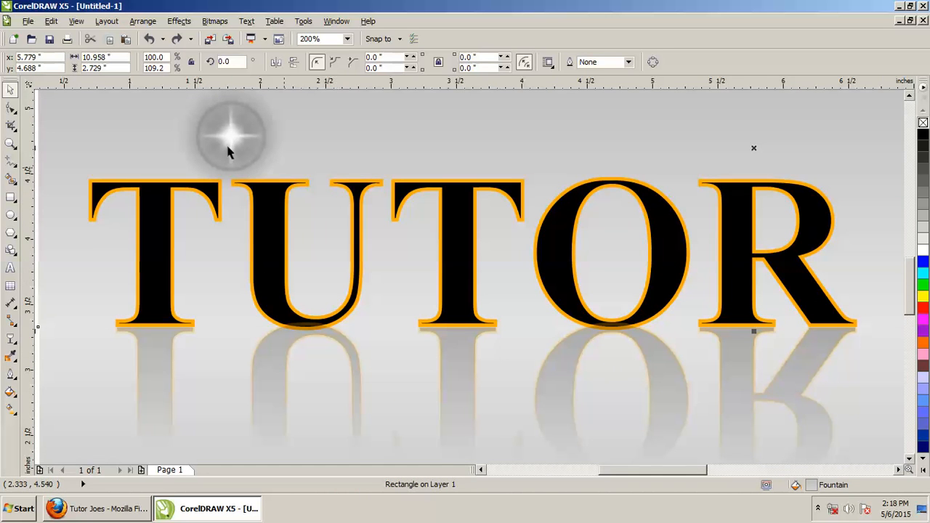
pyautogui.click(230, 135)
pyautogui.moveTo(231, 134); pyautogui.dragTo(227, 178)
pyautogui.moveTo(283, 234); pyautogui.dragTo(241, 190)
pyautogui.moveTo(204, 141); pyautogui.dragTo(211, 183)
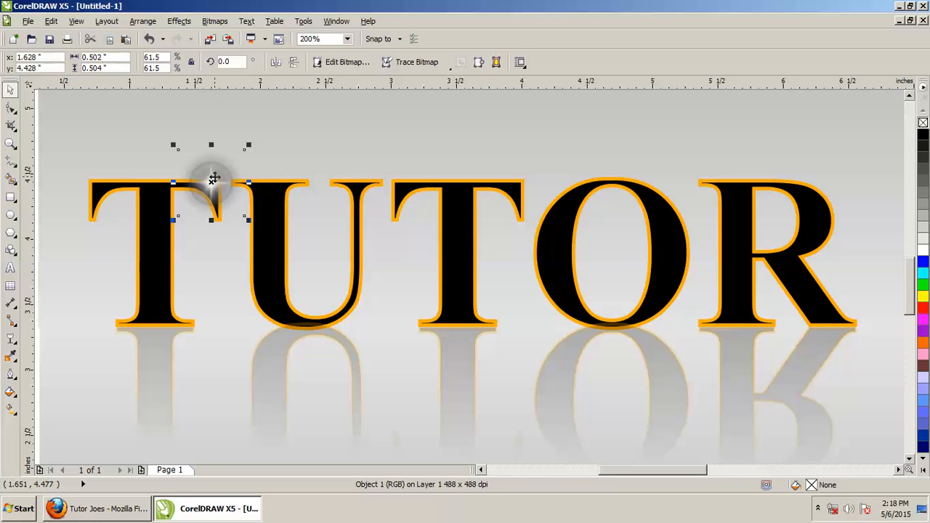
# Step: Place nine copies of the sparkle across TUTOR JOES: one on the first T's base and one on each remaining letter
pyautogui.moveTo(212, 179)
pyautogui.mouseDown()
pyautogui.moveTo(130, 315)
pyautogui.moveTo(114, 315)
pyautogui.moveTo(376, 262)
pyautogui.moveTo(415, 170)
pyautogui.moveTo(344, 187)
pyautogui.moveTo(298, 175)
pyautogui.moveTo(336, 188)
pyautogui.moveTo(348, 222)
pyautogui.moveTo(348, 209)
pyautogui.moveTo(458, 228)
pyautogui.moveTo(480, 166)
pyautogui.moveTo(469, 180)
pyautogui.moveTo(500, 262)
pyautogui.moveTo(575, 283)
pyautogui.moveTo(577, 274)
pyautogui.mouseUp()
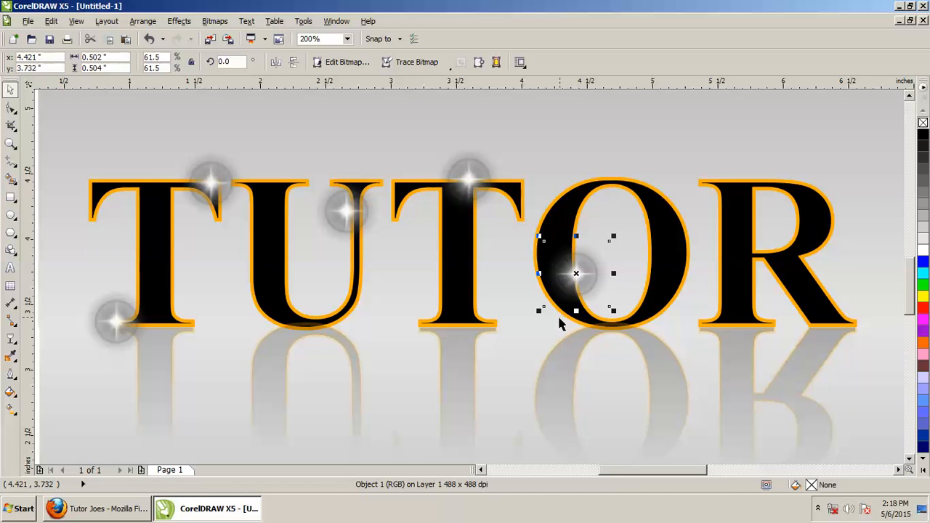
pyautogui.click(902, 471)
pyautogui.click(902, 471)
pyautogui.click(901, 471)
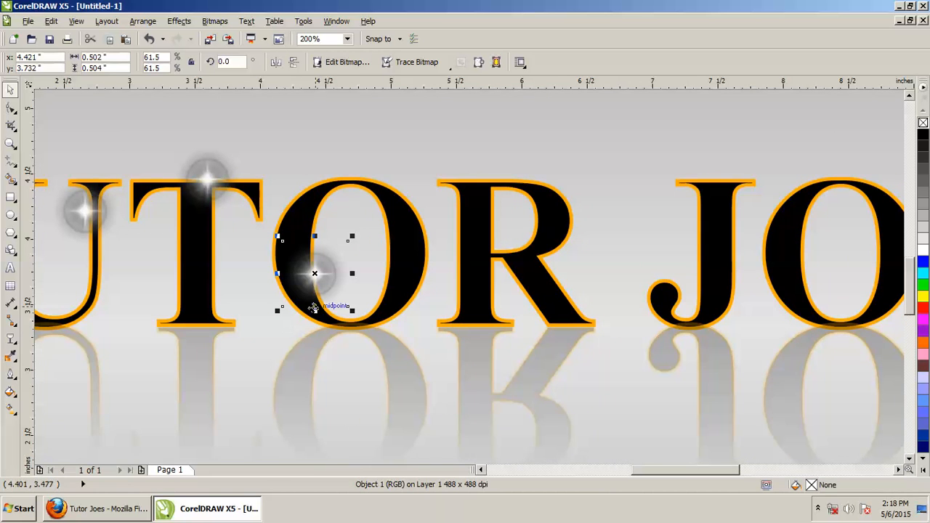
pyautogui.moveTo(314, 273); pyautogui.dragTo(572, 218)
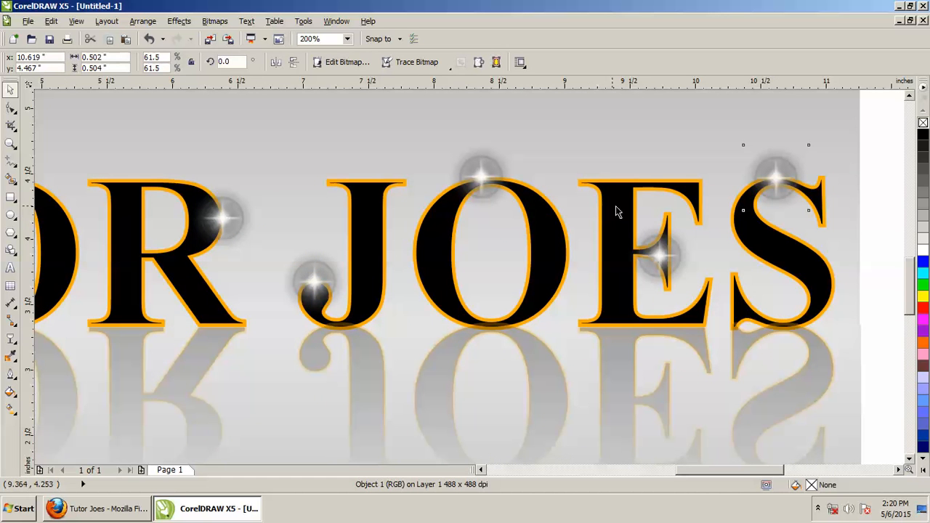
# Step: Group the background rectangles, both texts and all the sparkles into one object and leave it deselected
pyautogui.scroll(-1, 661, 224)
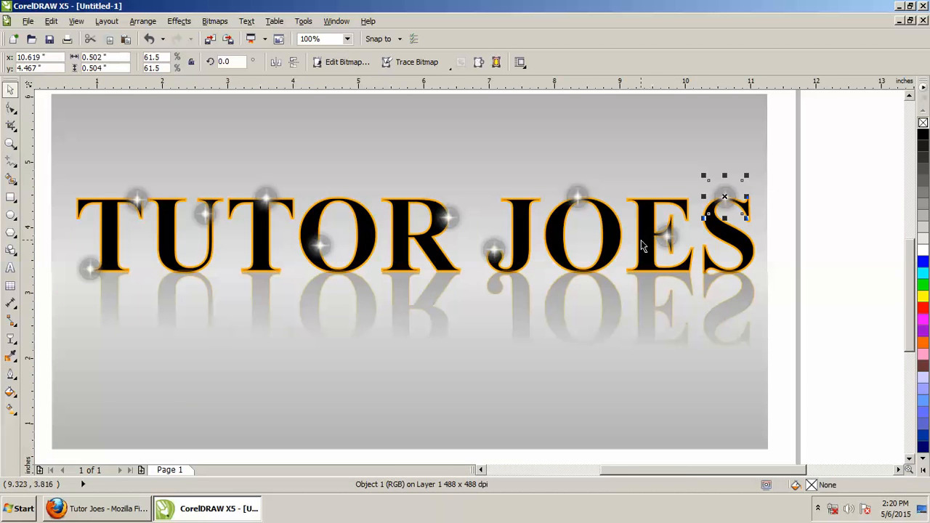
pyautogui.click(791, 263)
pyautogui.scroll(-1, 793, 268)
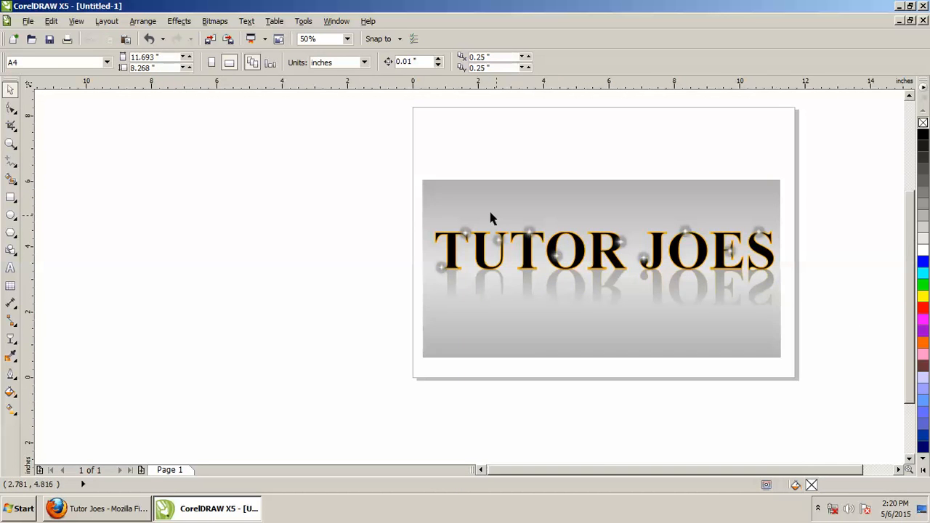
pyautogui.moveTo(378, 147); pyautogui.dragTo(839, 415)
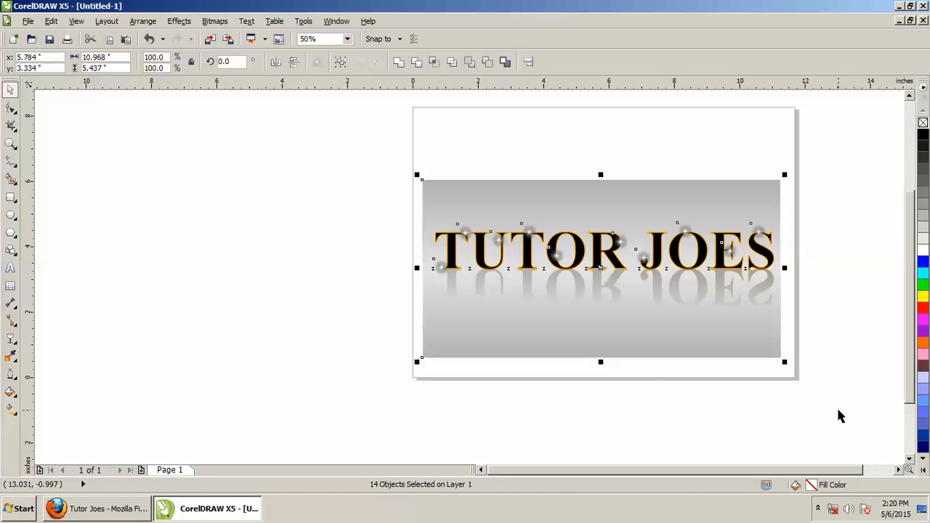
pyautogui.click(143, 24)
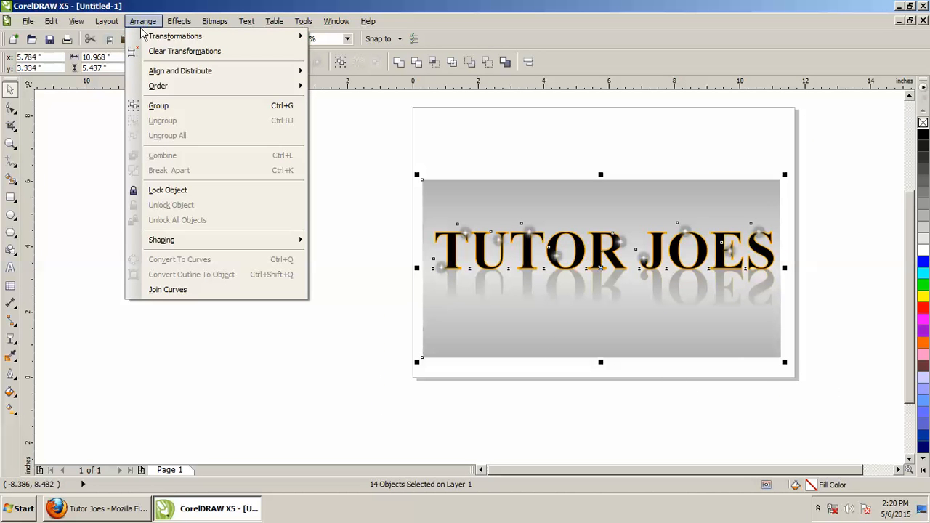
pyautogui.click(155, 108)
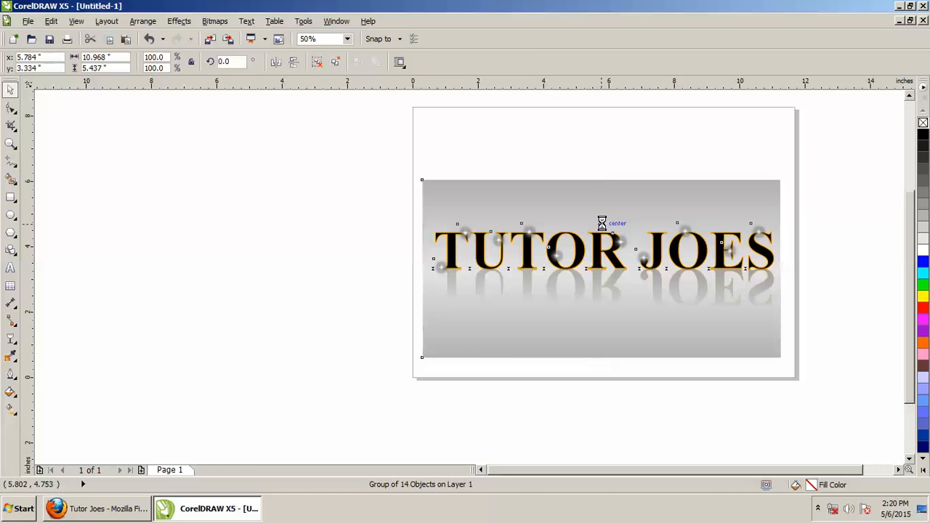
pyautogui.click(811, 280)
pyautogui.scroll(1, 767, 271)
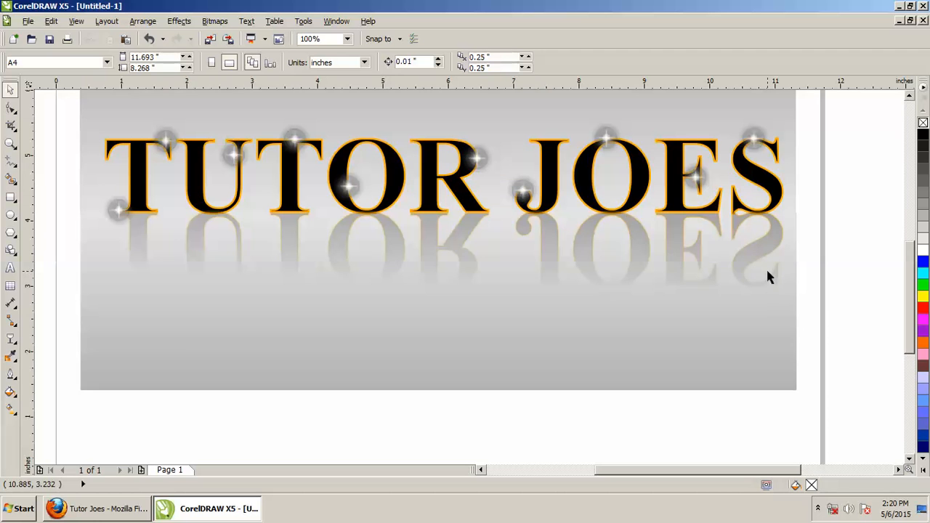
pyautogui.click(910, 96)
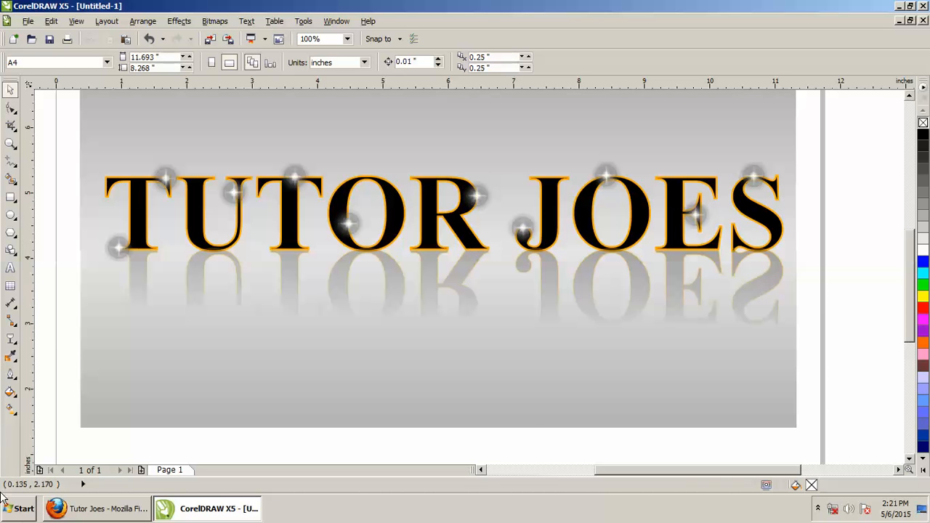
# Step: Switch to the Tutor Joes title page in Firefox and clear its text selection
pyautogui.click(90, 513)
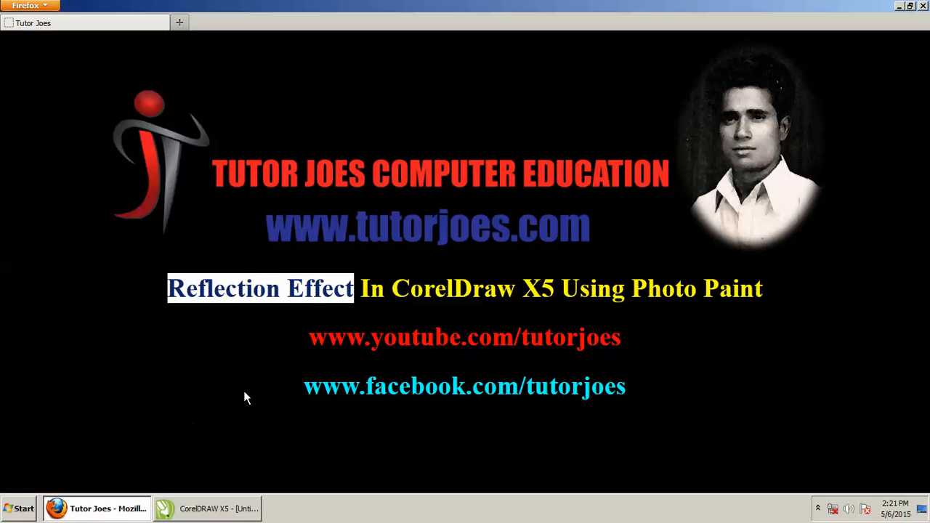
pyautogui.click(400, 294)
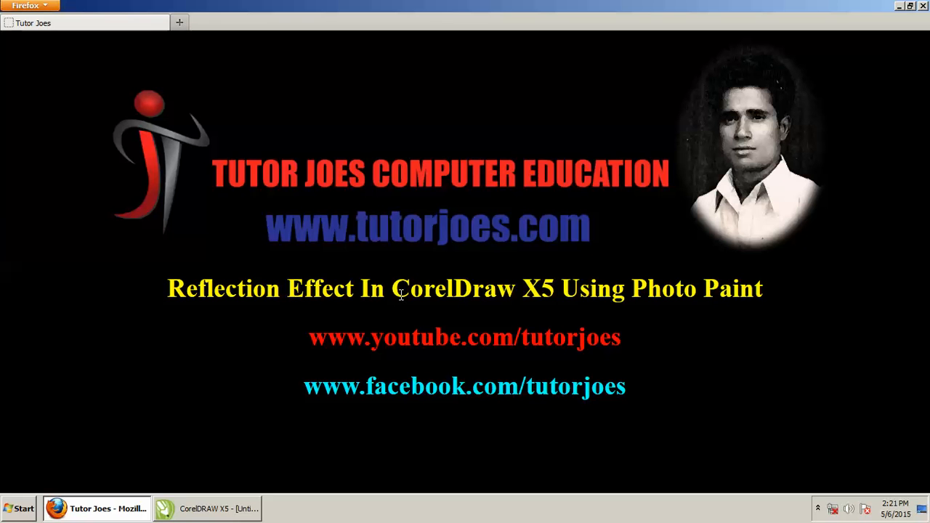